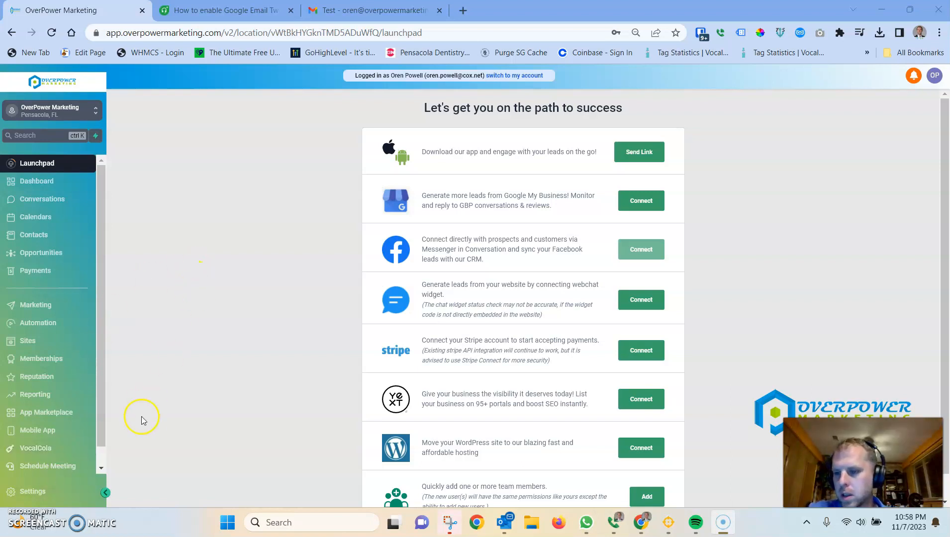
# Step: Open the My Profile settings and examine the profile page down to the Email (2-way sync) section
pyautogui.click(34, 493)
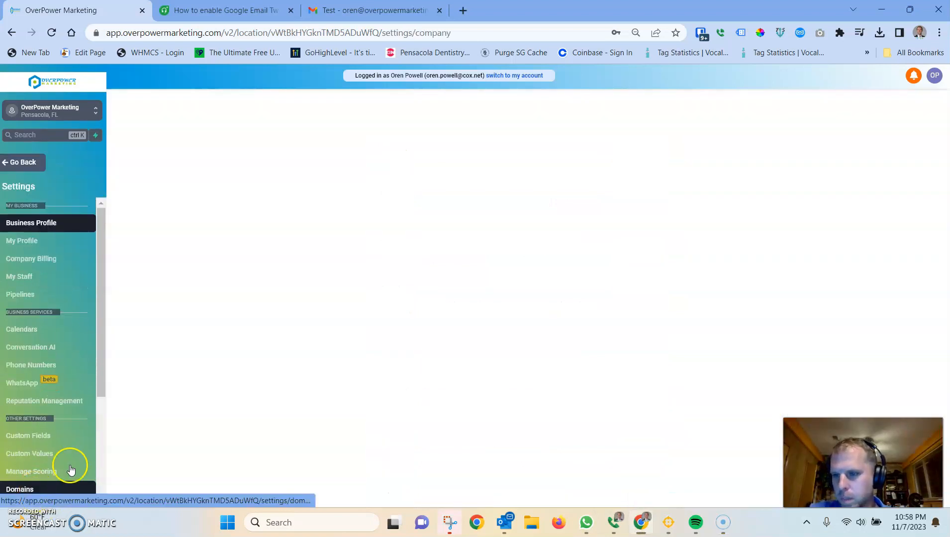
pyautogui.click(42, 244)
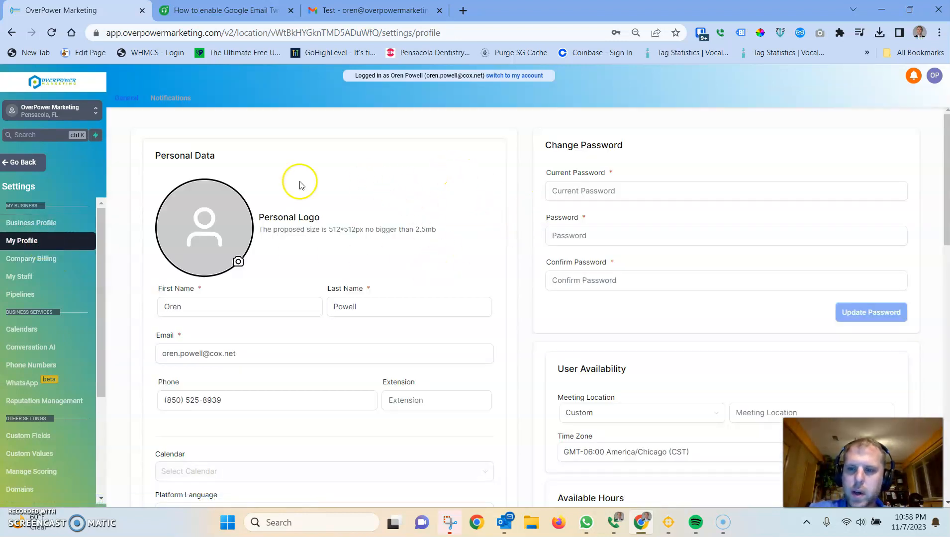
pyautogui.scroll(-10, 438, 377)
pyautogui.scroll(10, 805, 214)
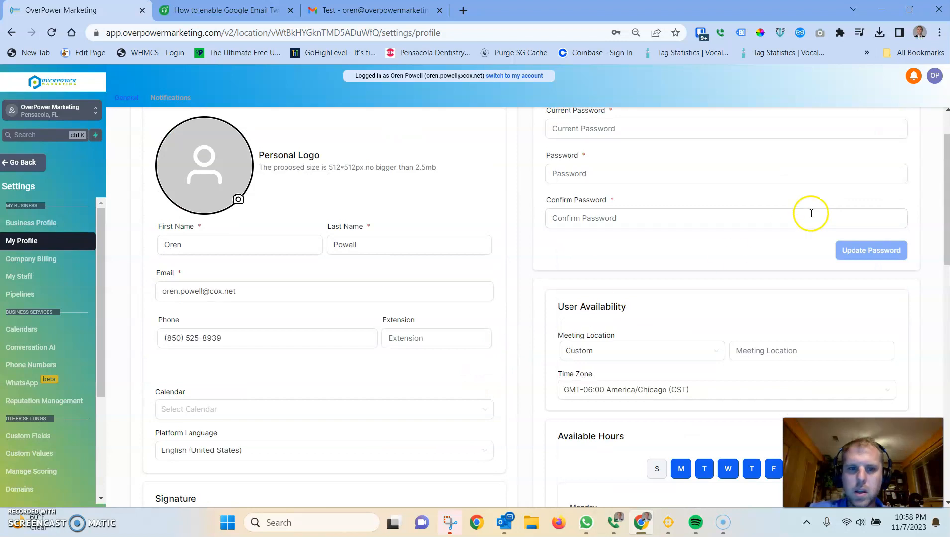
pyautogui.scroll(-15, 629, 310)
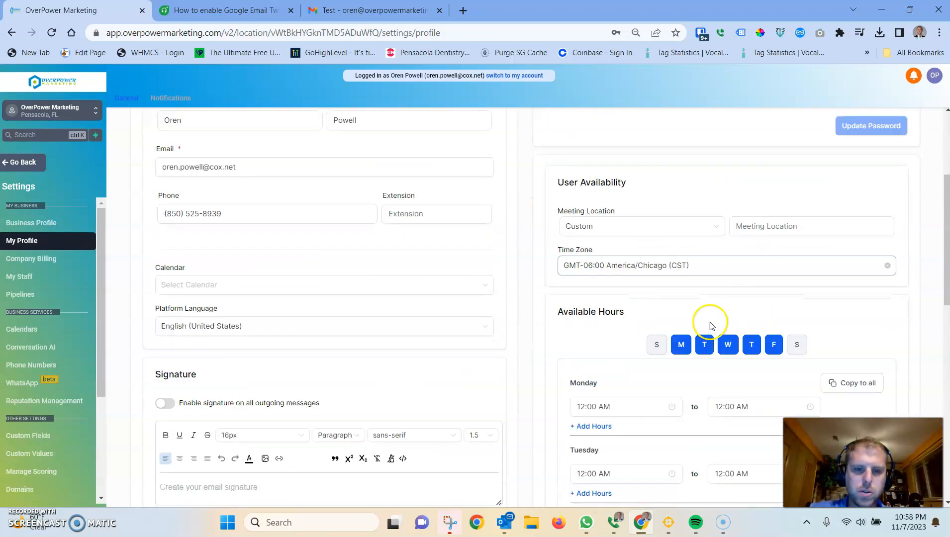
pyautogui.scroll(-1, 702, 310)
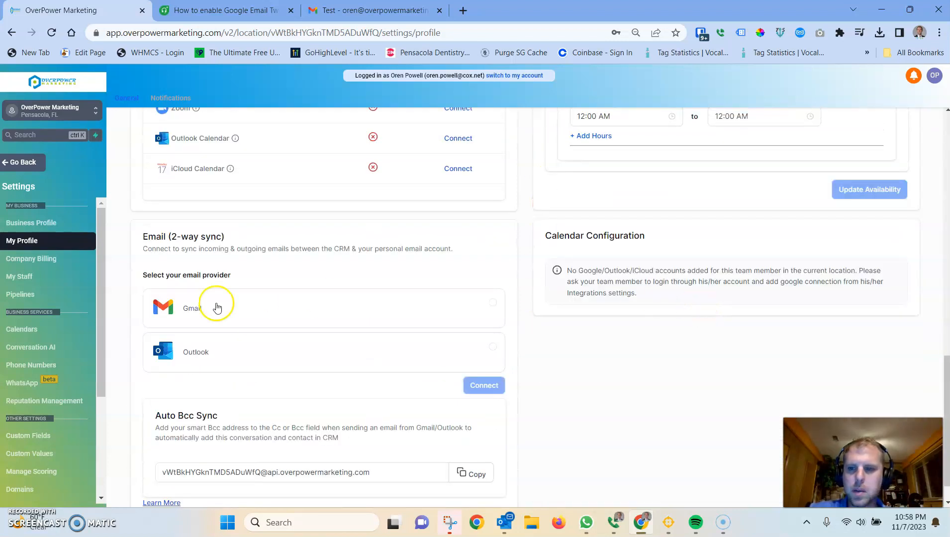
pyautogui.scroll(2, 240, 309)
pyautogui.scroll(-3, 241, 310)
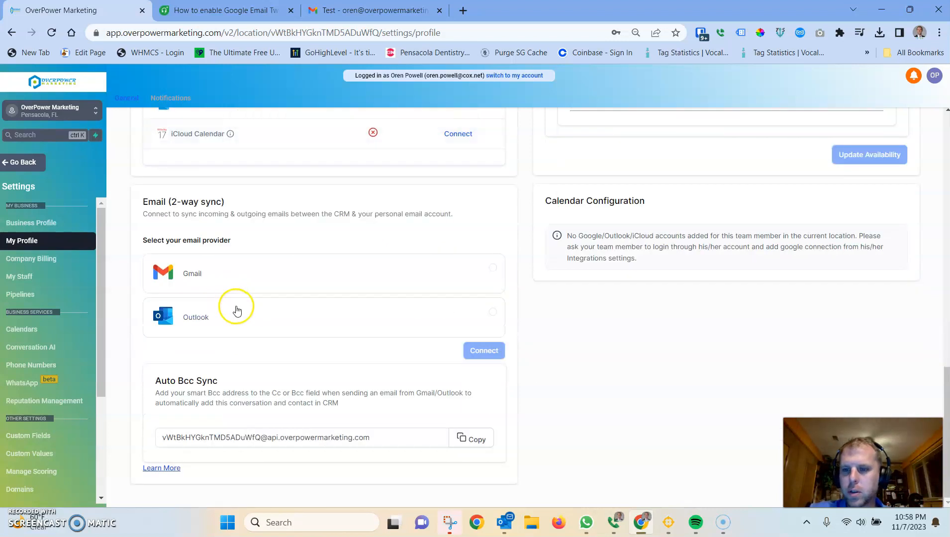
pyautogui.moveTo(144, 202); pyautogui.dragTo(490, 212)
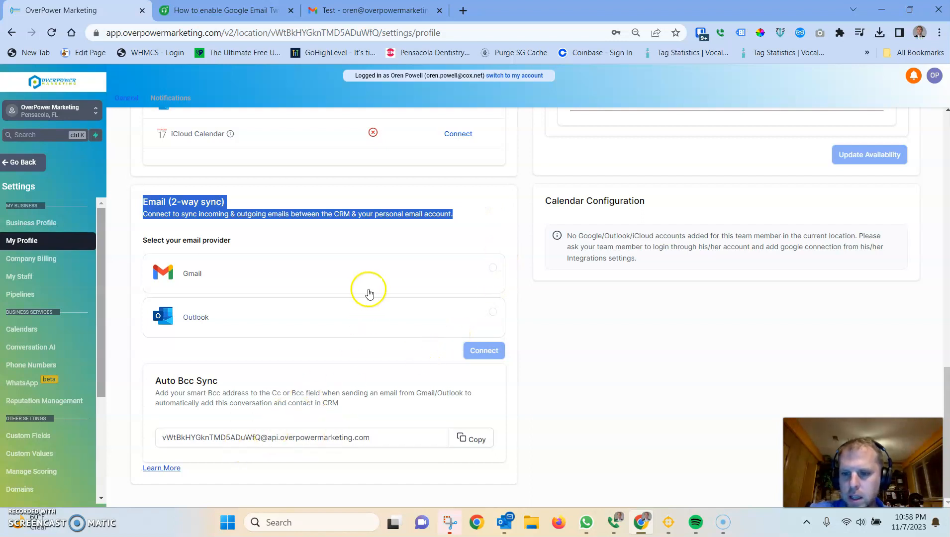
pyautogui.scroll(6, 362, 314)
pyautogui.scroll(10, 362, 314)
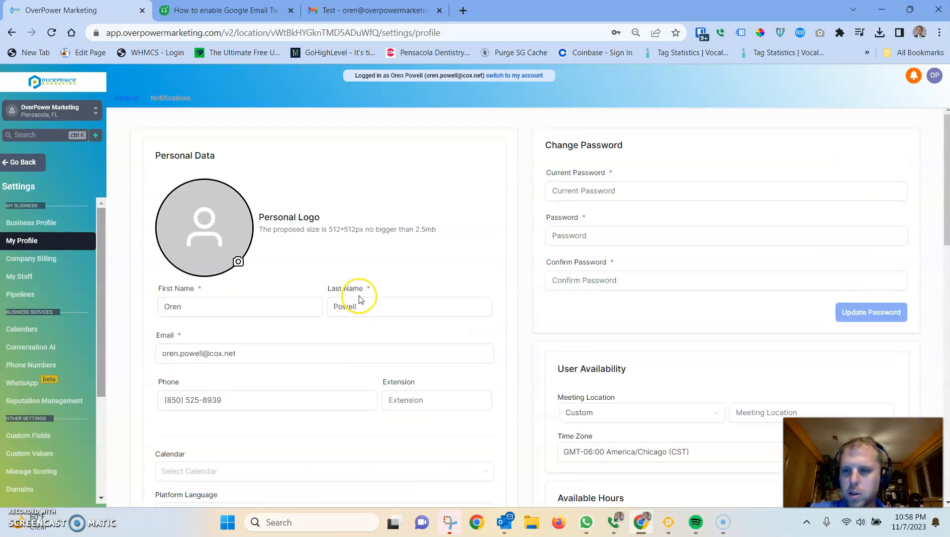
# Step: Upload a personal photo from the Pictures folder as the profile's personal logo
pyautogui.click(199, 222)
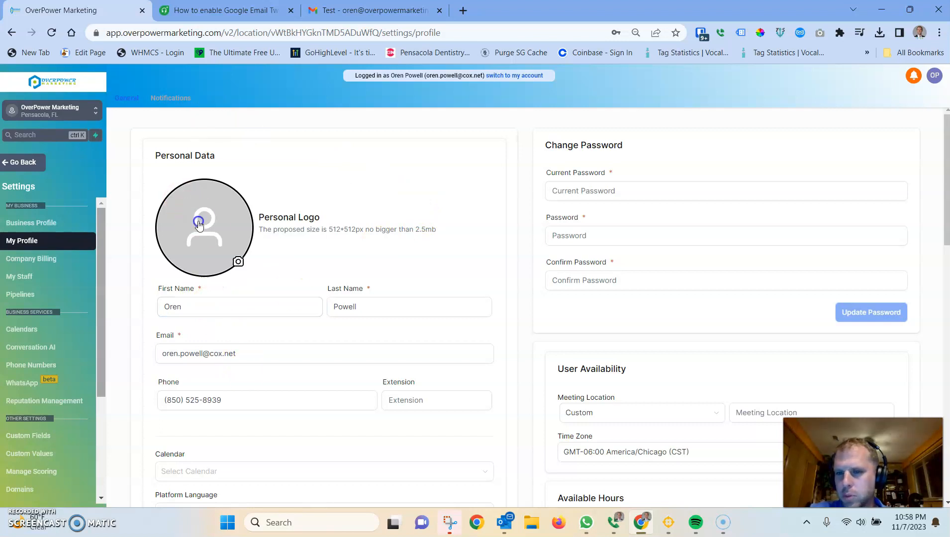
pyautogui.click(675, 37)
pyautogui.write('oren')
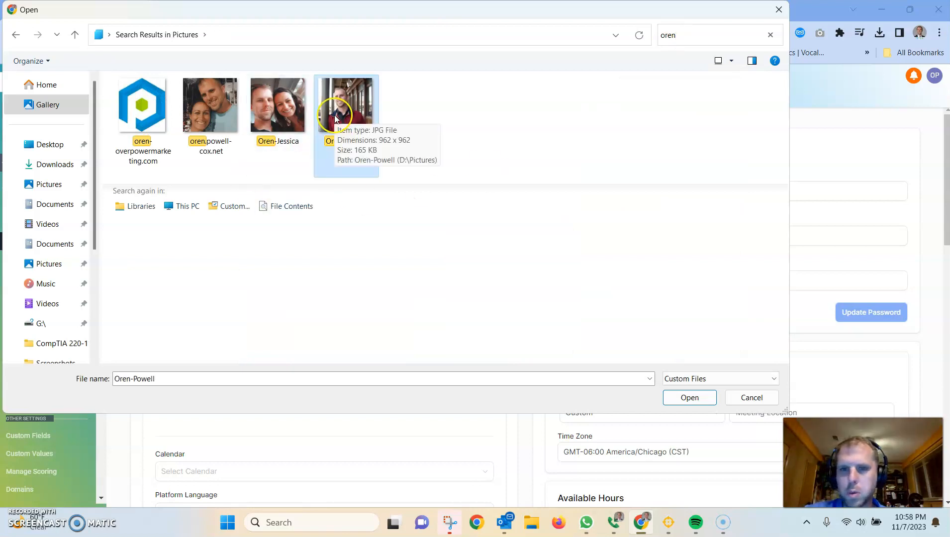
pyautogui.doubleClick(333, 115)
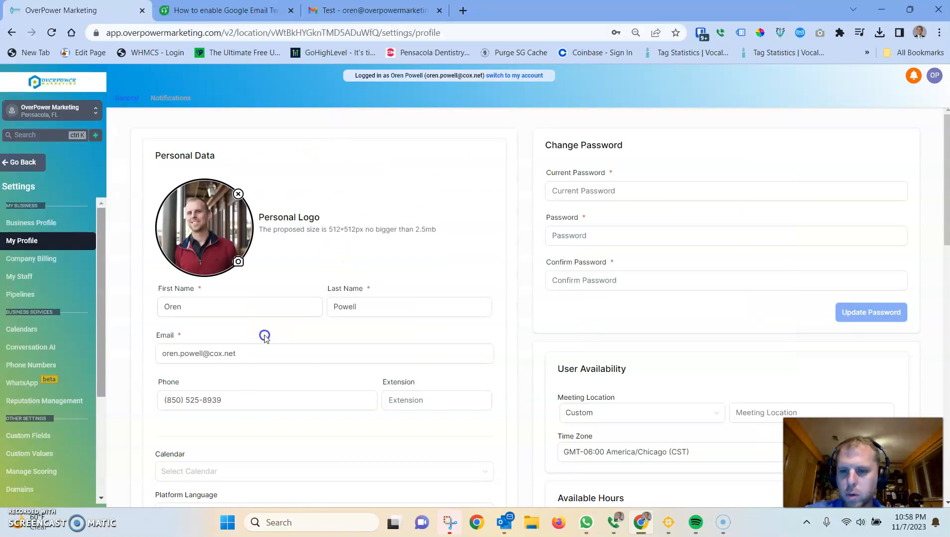
# Step: Review the name, email, phone and extension fields in the personal data section
pyautogui.click(430, 304)
pyautogui.scroll(-1, 428, 302)
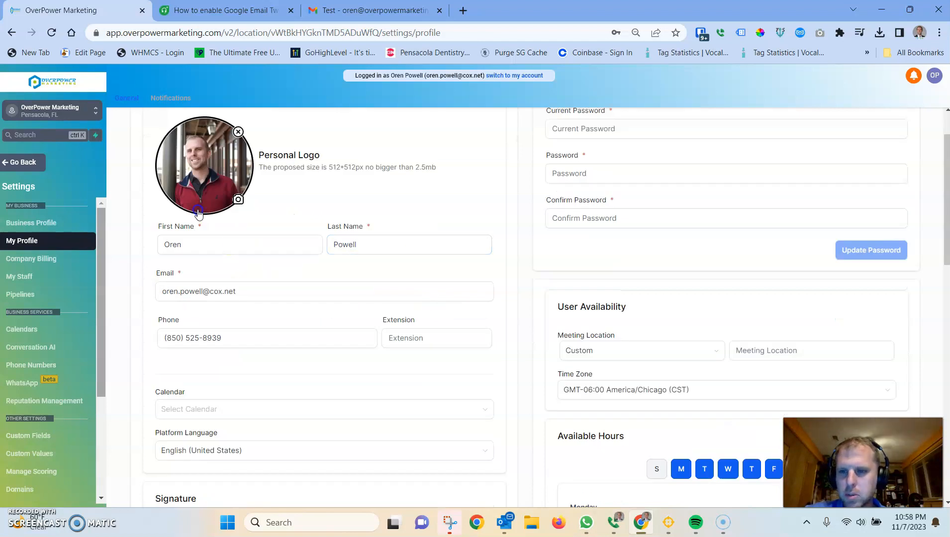
pyautogui.click(155, 244)
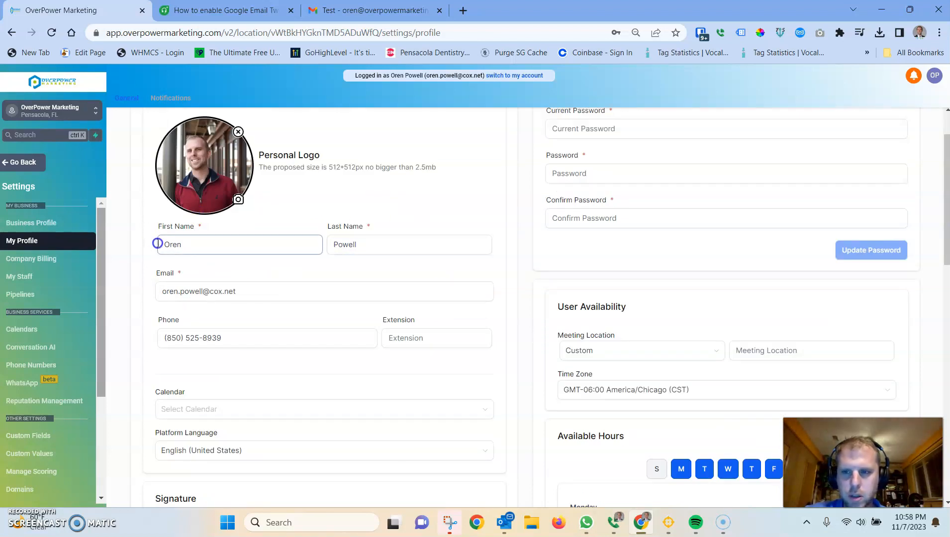
pyautogui.click(434, 232)
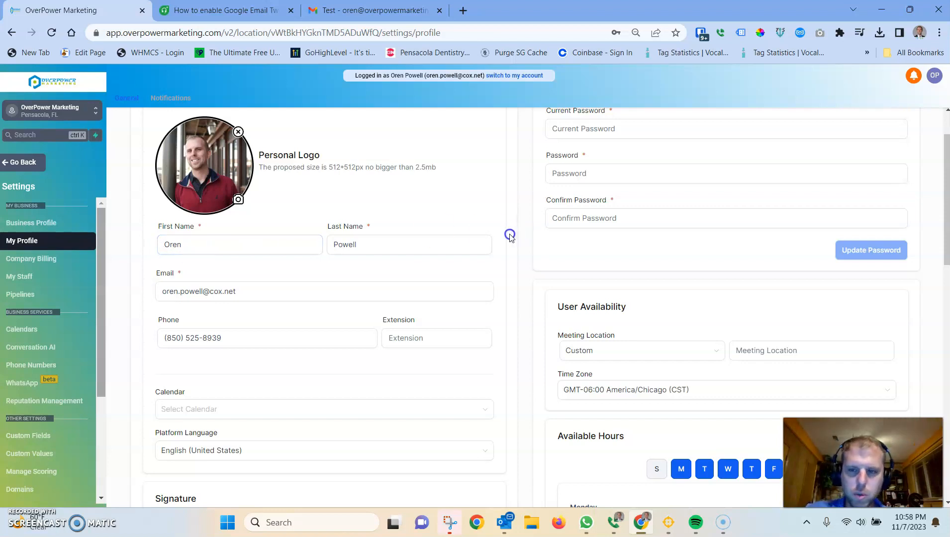
pyautogui.click(218, 213)
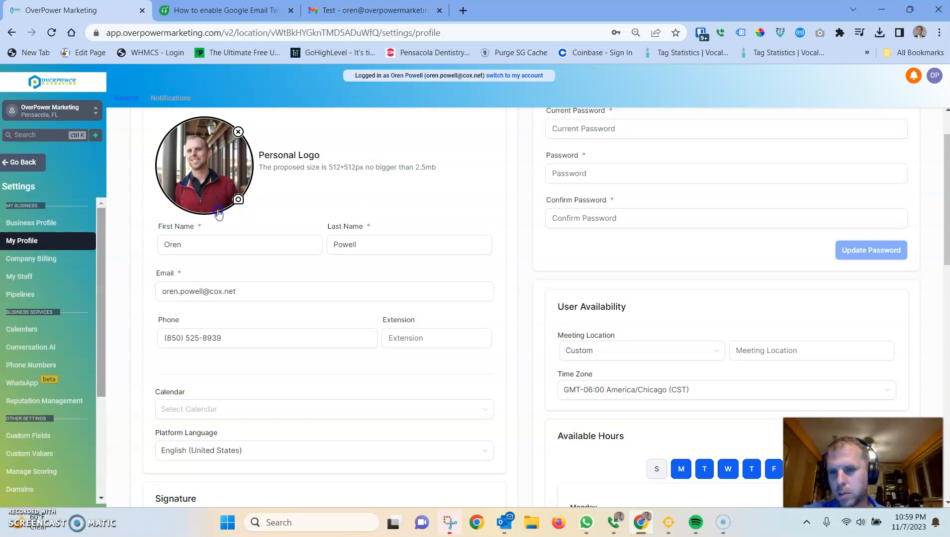
pyautogui.click(186, 334)
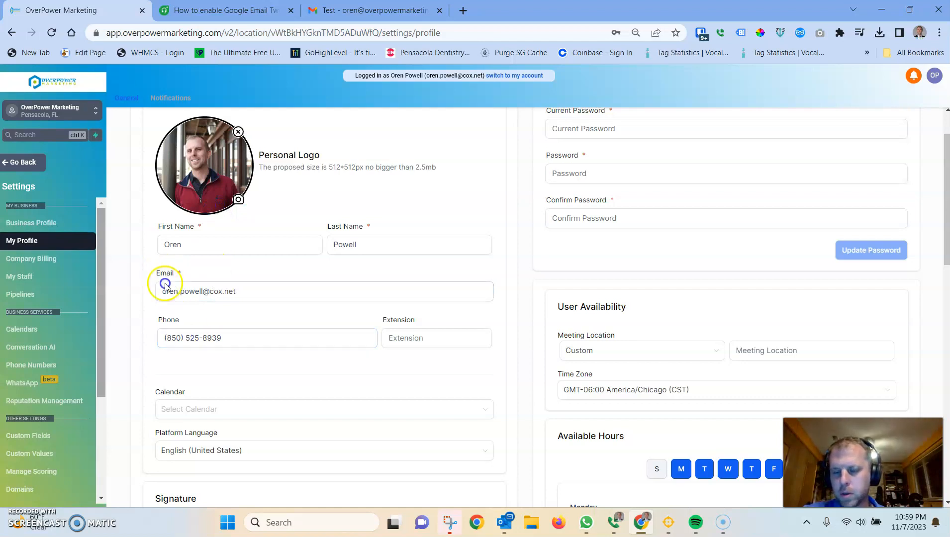
pyautogui.click(191, 293)
pyautogui.moveTo(299, 288); pyautogui.dragTo(116, 298)
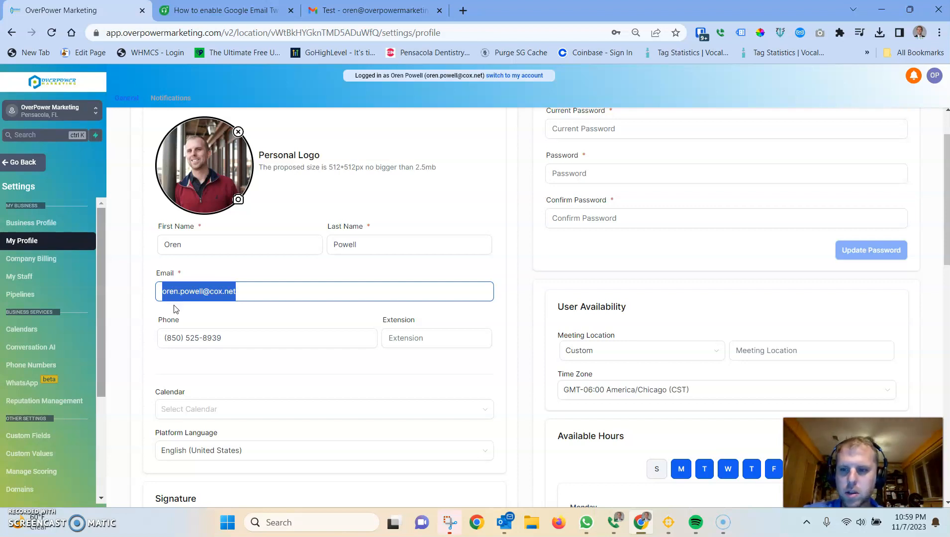
pyautogui.click(165, 292)
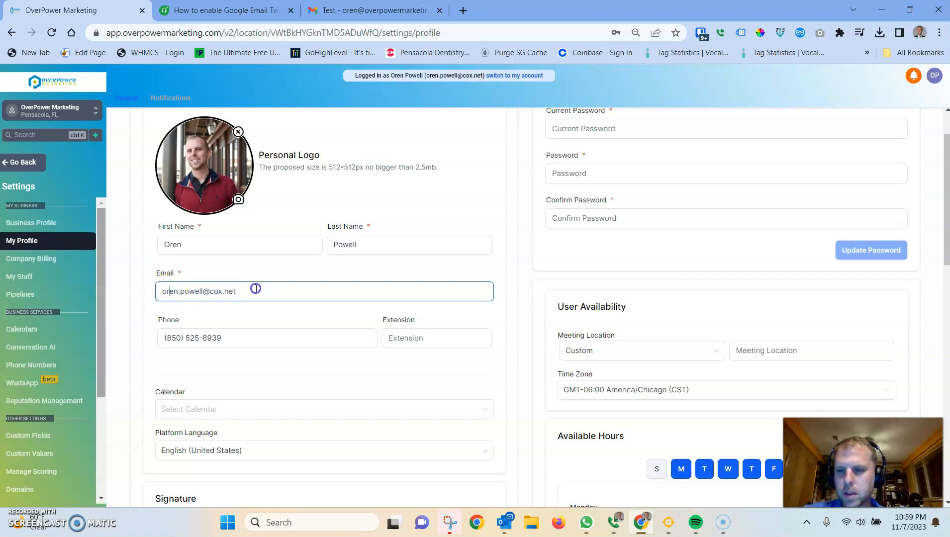
pyautogui.hotkey('ctrl', 'a')
pyautogui.press('Tab')
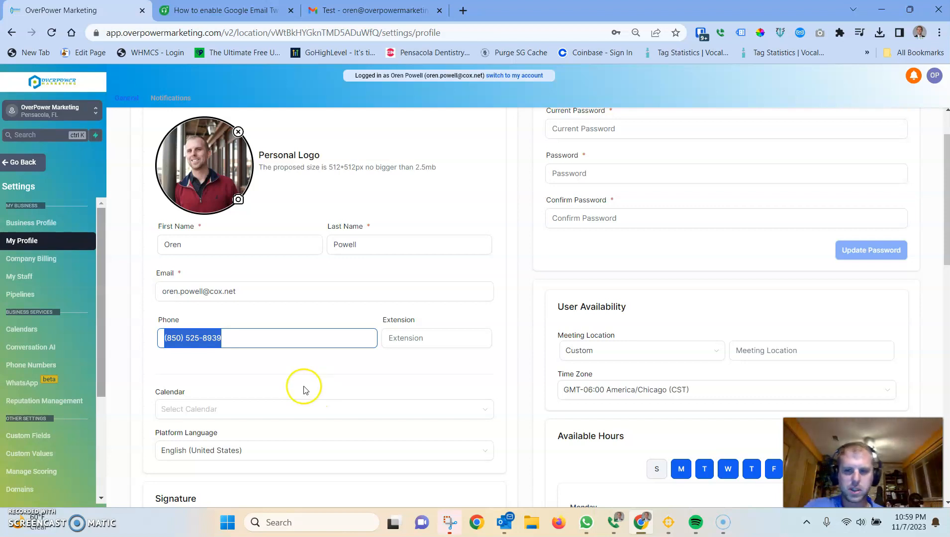
pyautogui.click(240, 339)
pyautogui.click(444, 348)
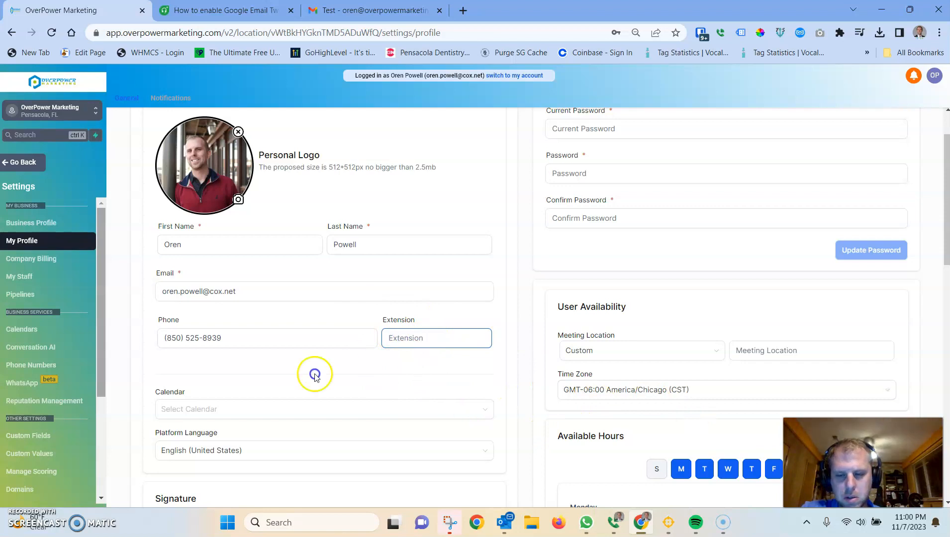
# Step: Copy the full signature block from the sent Test message in Gmail
pyautogui.scroll(-2, 227, 354)
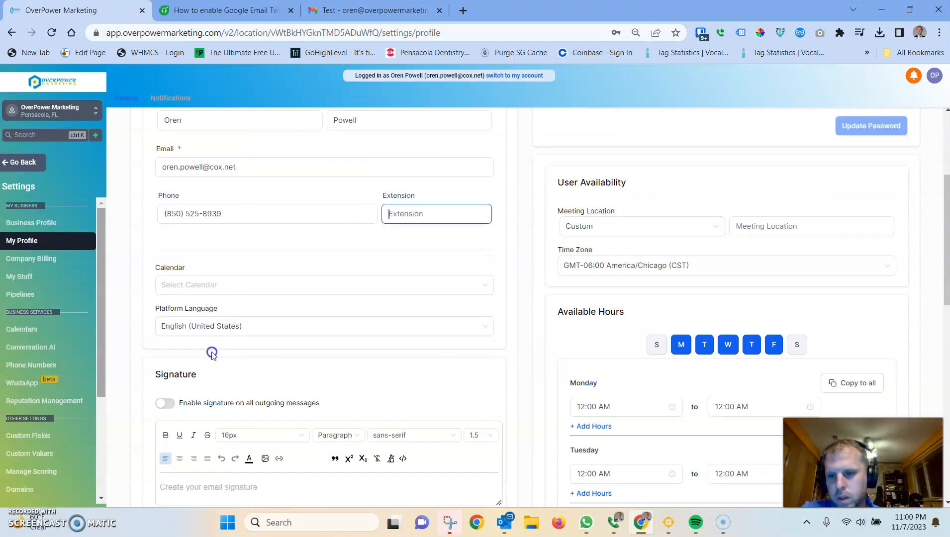
pyautogui.click(456, 360)
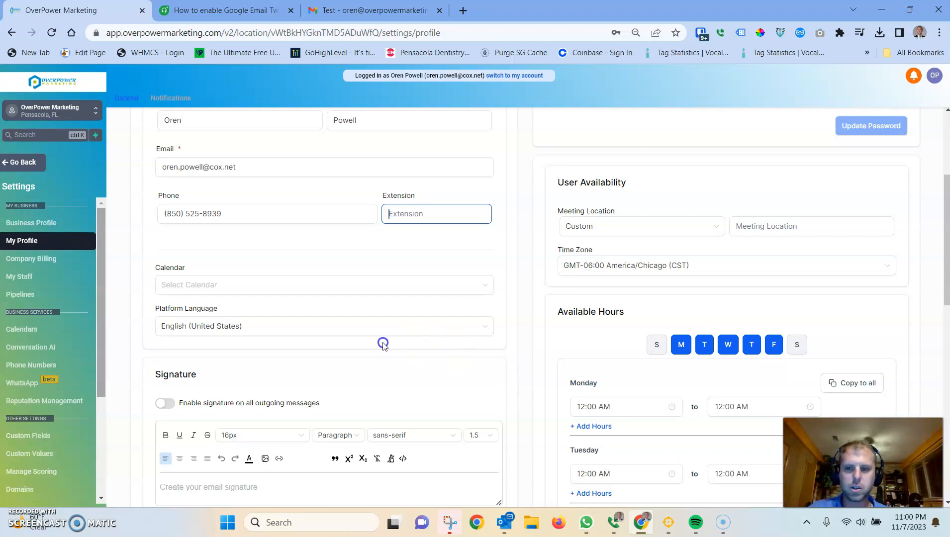
pyautogui.scroll(-4, 295, 292)
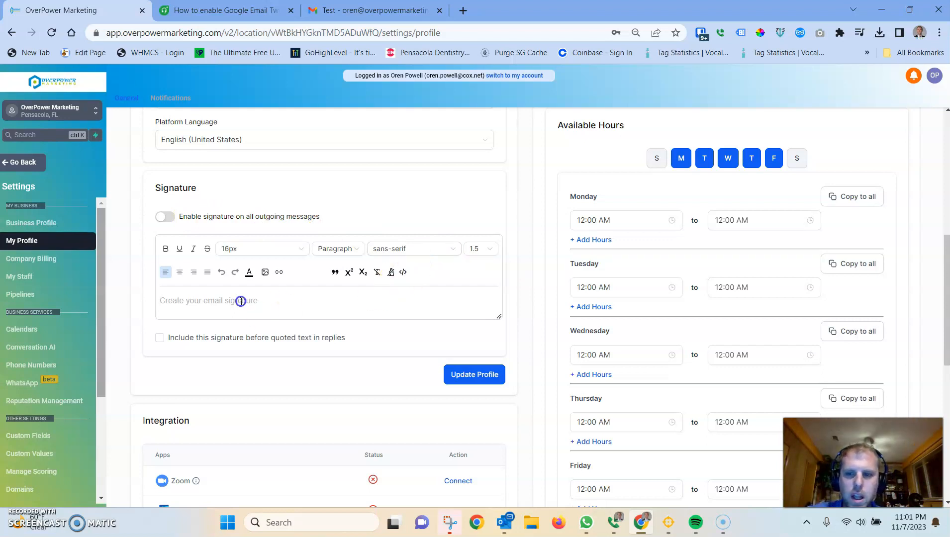
pyautogui.click(201, 297)
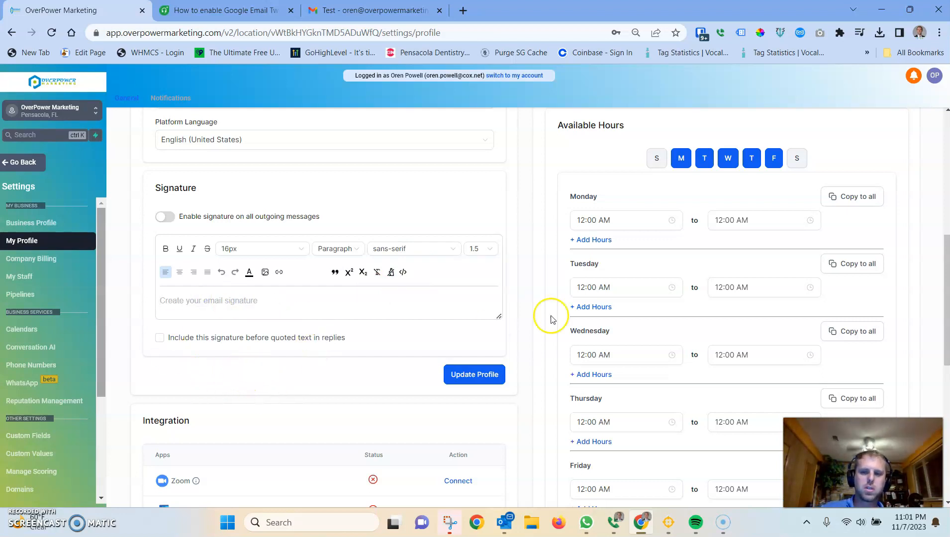
pyautogui.click(381, 15)
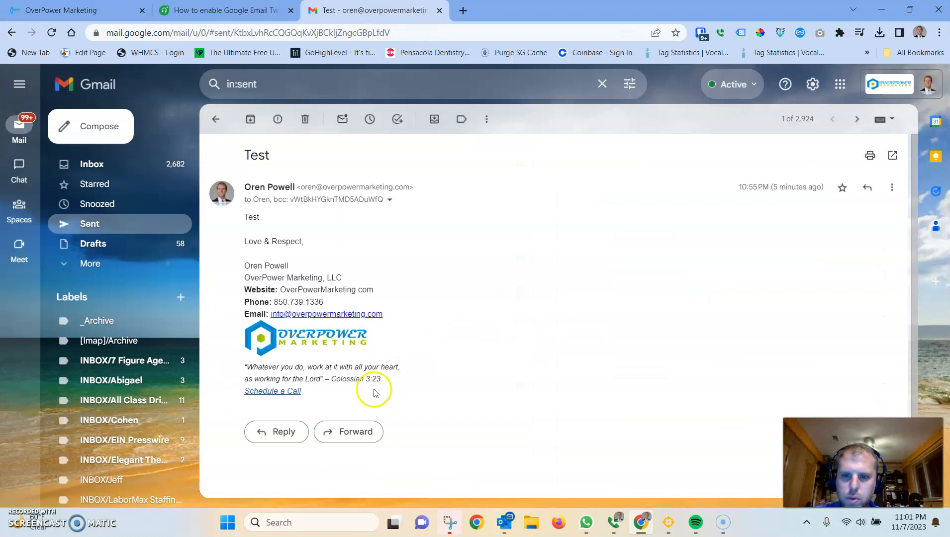
pyautogui.moveTo(324, 394)
pyautogui.mouseDown()
pyautogui.moveTo(245, 263)
pyautogui.moveTo(246, 243)
pyautogui.mouseUp()
pyautogui.hotkey('ctrl', 'c')
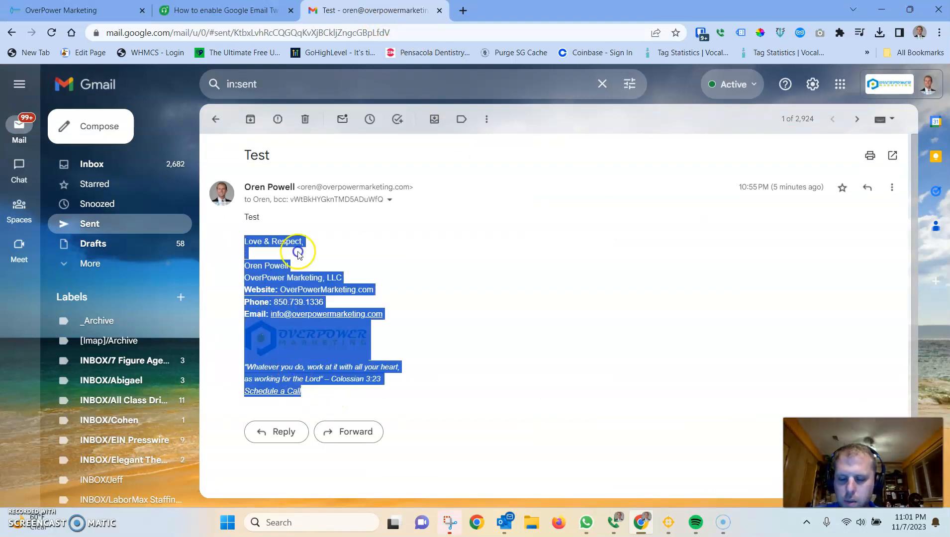
# Step: Paste the copied signature into the email signature editor on the My Profile page
pyautogui.click(224, 10)
pyautogui.click(75, 10)
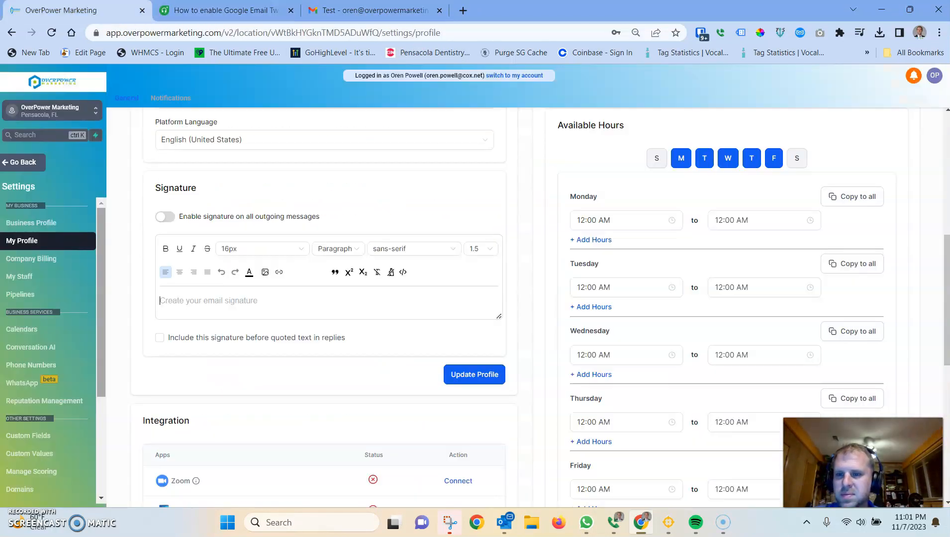
pyautogui.click(204, 300)
pyautogui.hotkey('ctrl', 'v')
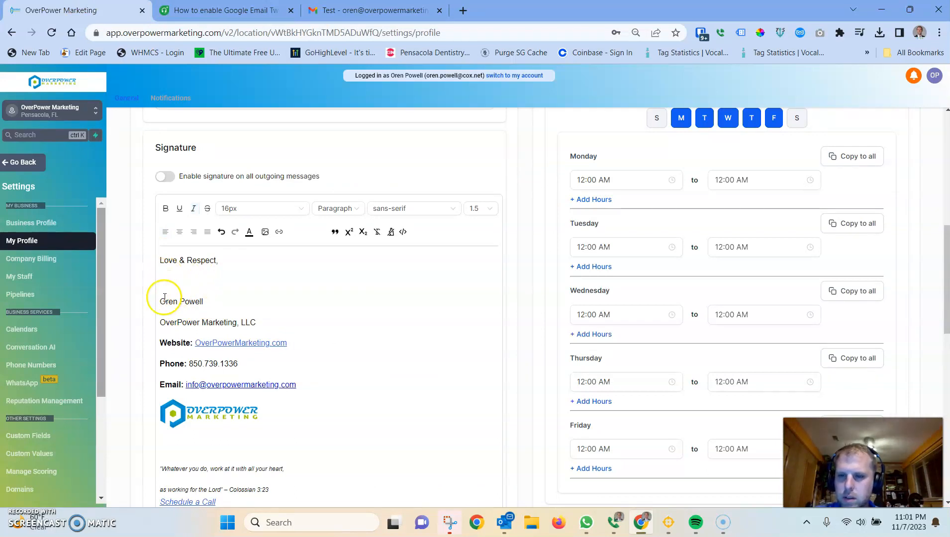
# Step: Tighten the pasted signature's spacing by replacing paragraph breaks between lines with single line breaks
pyautogui.click(160, 302)
pyautogui.press('BackSpace')
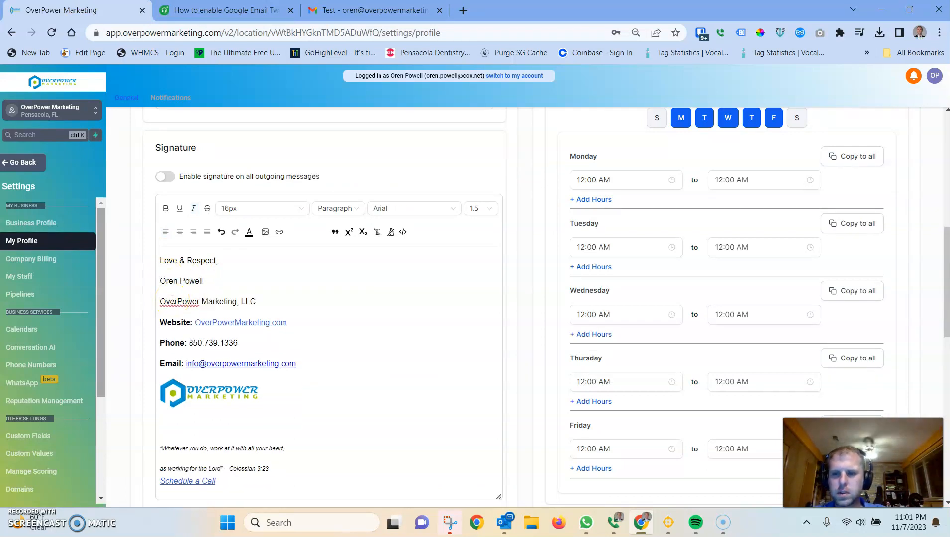
pyautogui.press('BackSpace')
pyautogui.press('Return')
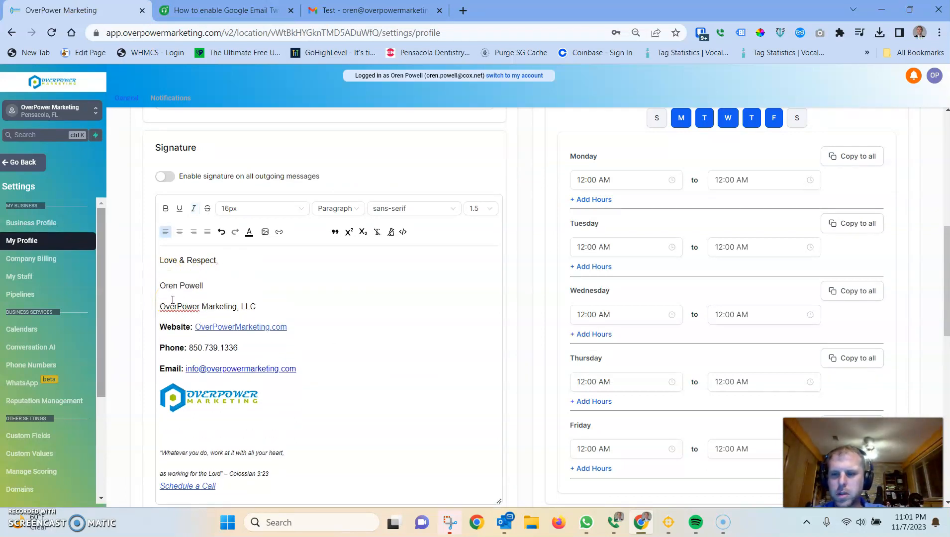
pyautogui.press('BackSpace')
pyautogui.press('Return')
pyautogui.press('BackSpace')
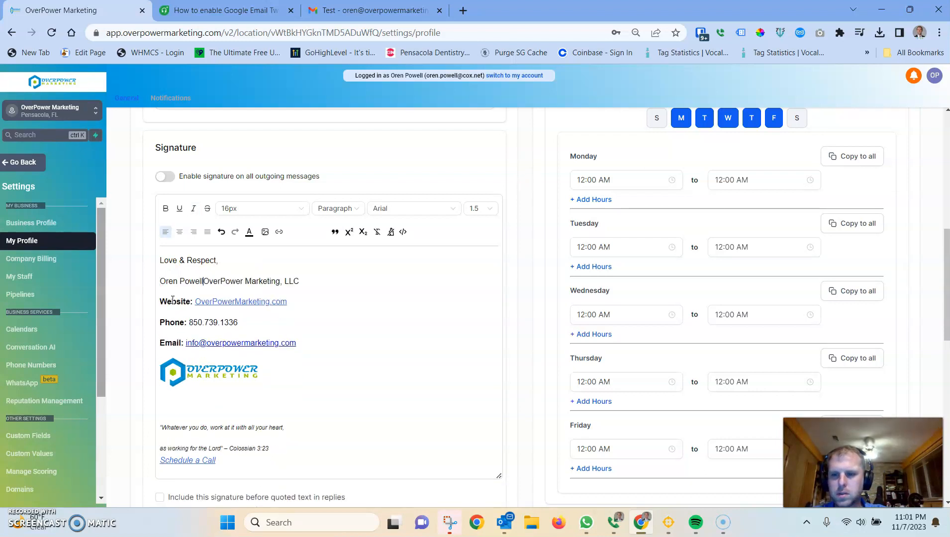
pyautogui.hotkey('shift', 'Return')
pyautogui.press('Down')
pyautogui.press('BackSpace')
pyautogui.hotkey('shift', 'Return')
pyautogui.press('Down')
pyautogui.press('BackSpace')
pyautogui.hotkey('shift', 'Return')
pyautogui.press('BackSpace')
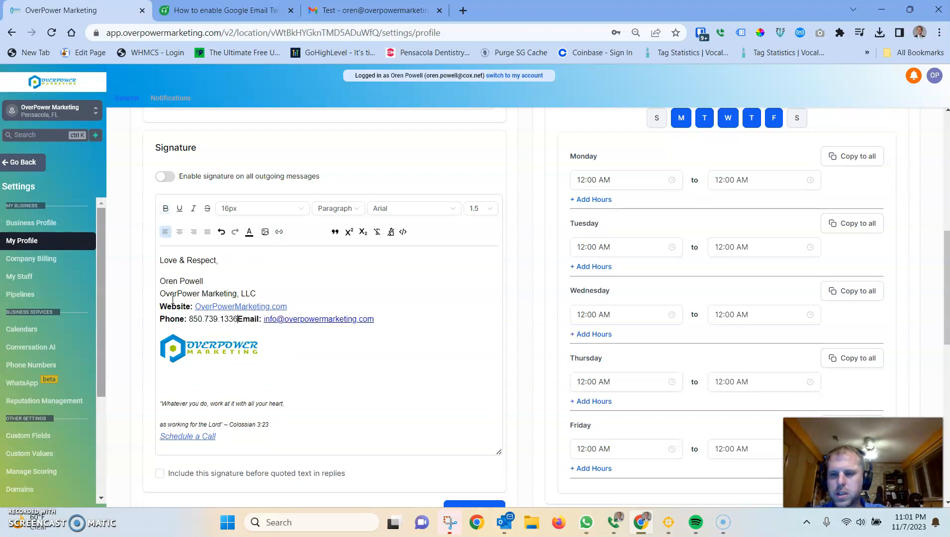
pyautogui.hotkey('shift', 'Return')
pyautogui.press('Down')
pyautogui.press('Down')
pyautogui.press('BackSpace')
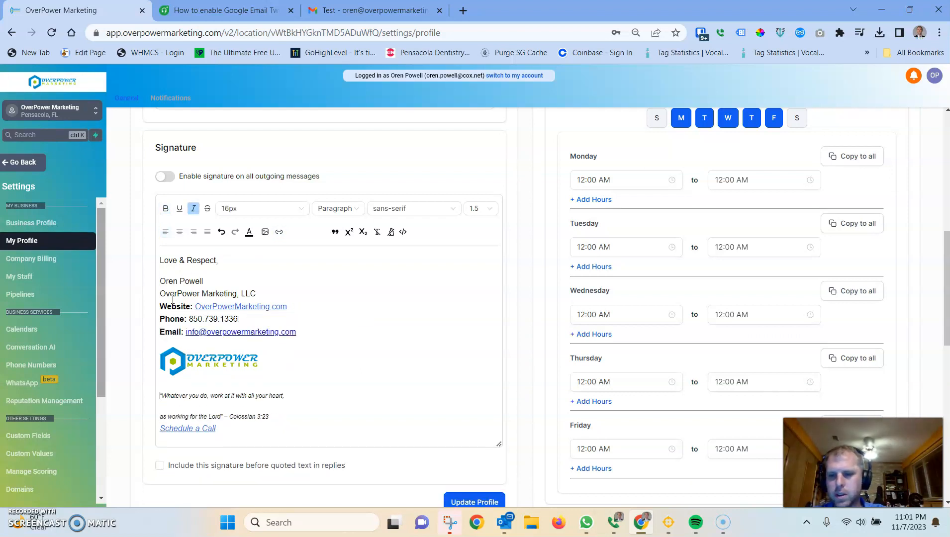
pyautogui.press('Down')
pyautogui.press('BackSpace')
pyautogui.hotkey('shift', 'Return')
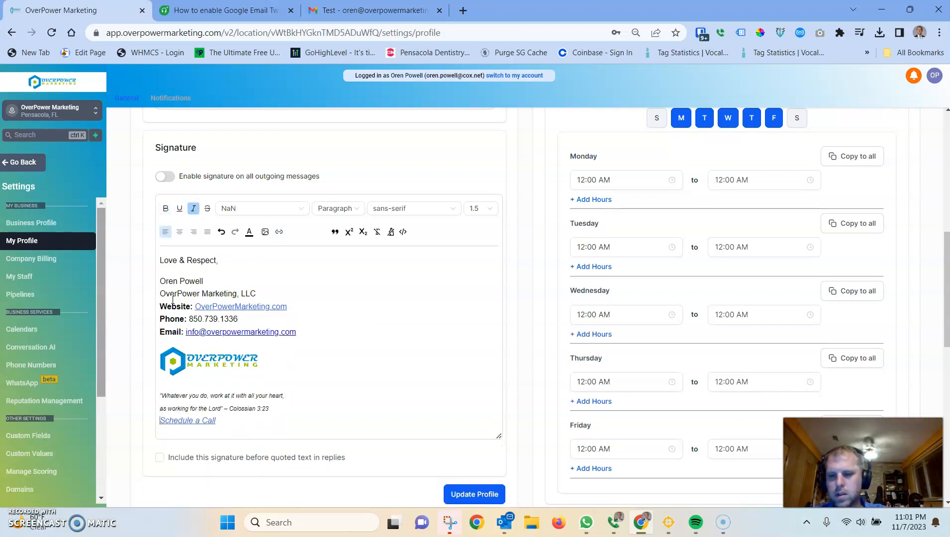
pyautogui.click(188, 420)
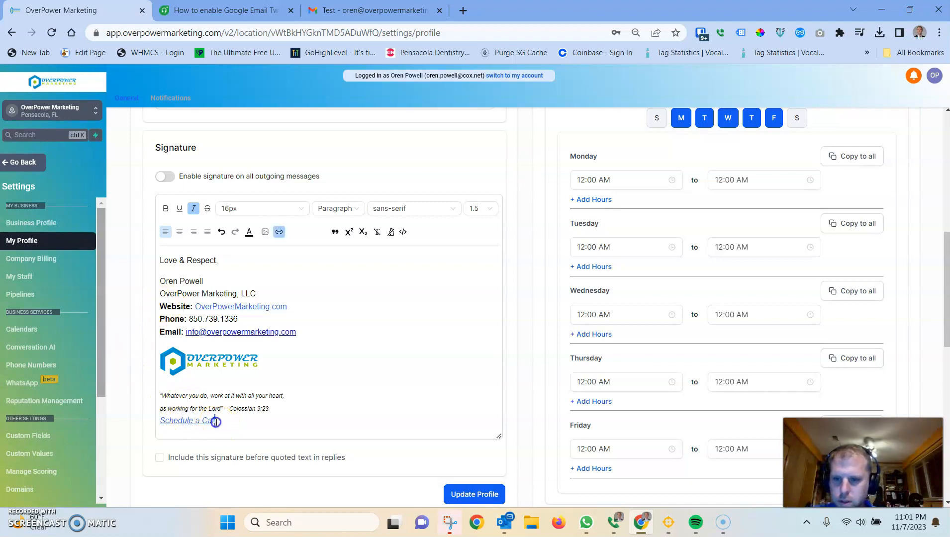
# Step: Remove the existing link from the Schedule a Call text in the signature
pyautogui.moveTo(215, 421); pyautogui.dragTo(160, 422)
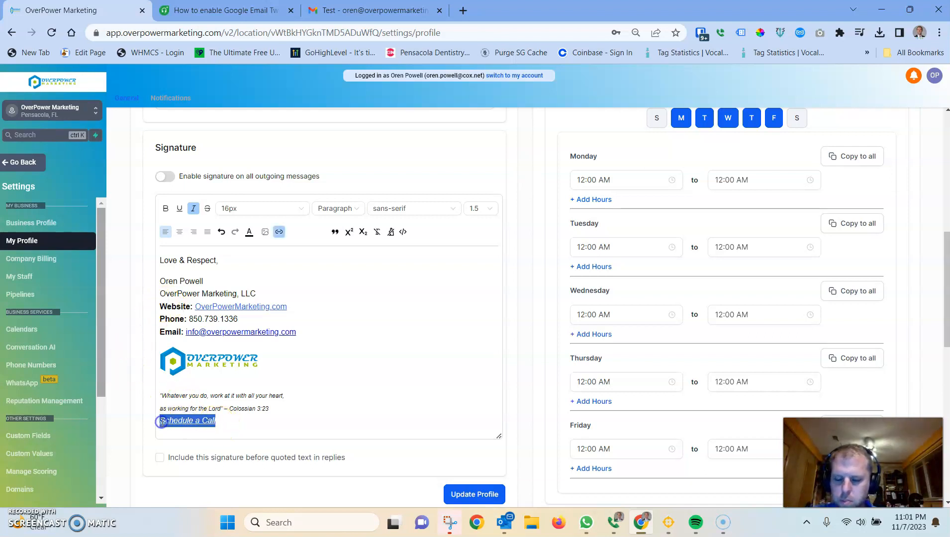
pyautogui.click(279, 232)
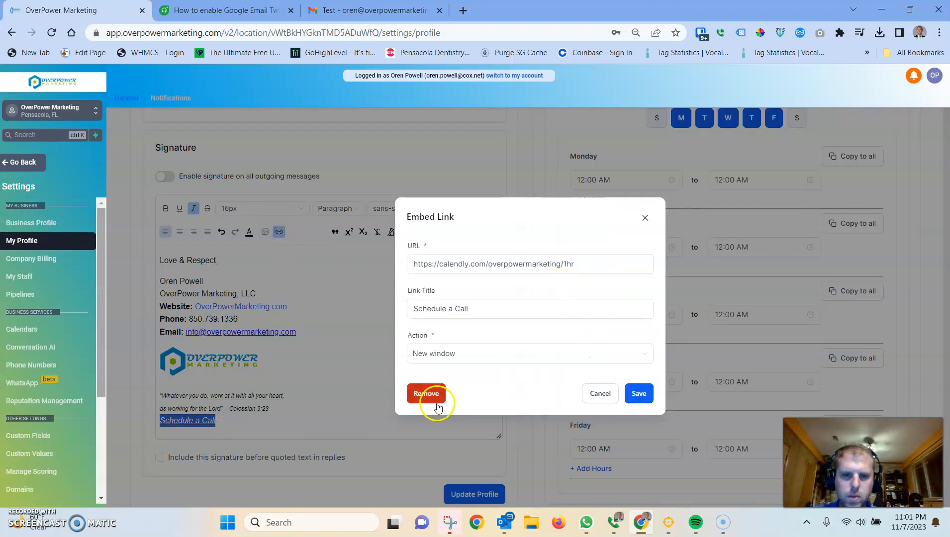
pyautogui.click(427, 393)
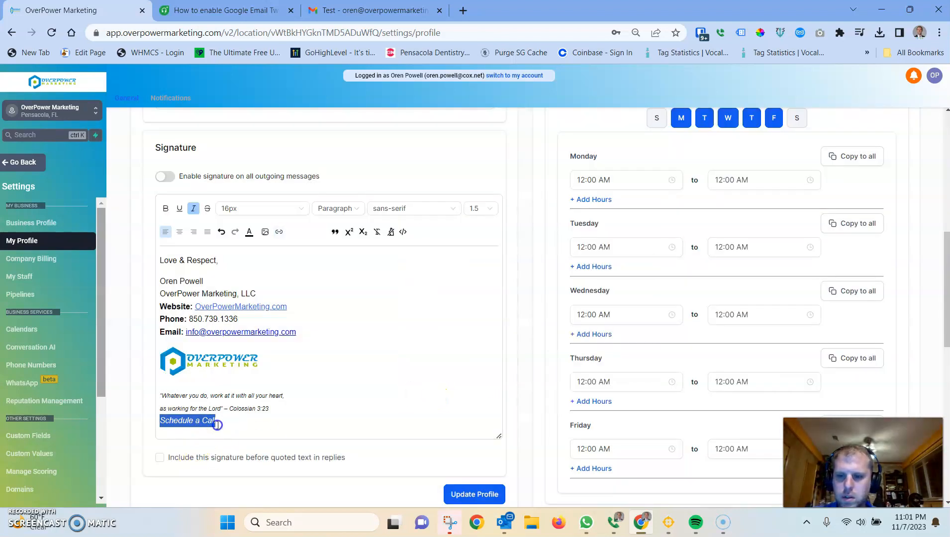
pyautogui.click(184, 418)
pyautogui.moveTo(221, 420); pyautogui.dragTo(153, 420)
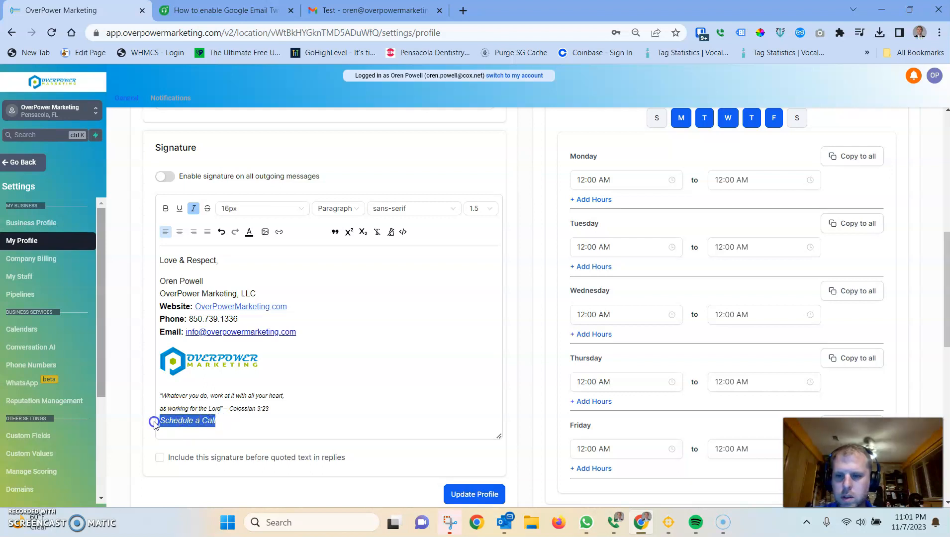
# Step: Copy the booking page URL by opening overpowermarketing.com/bookings in a new tab, then close that tab
pyautogui.click(464, 10)
pyautogui.write('overpowermarketing.com')
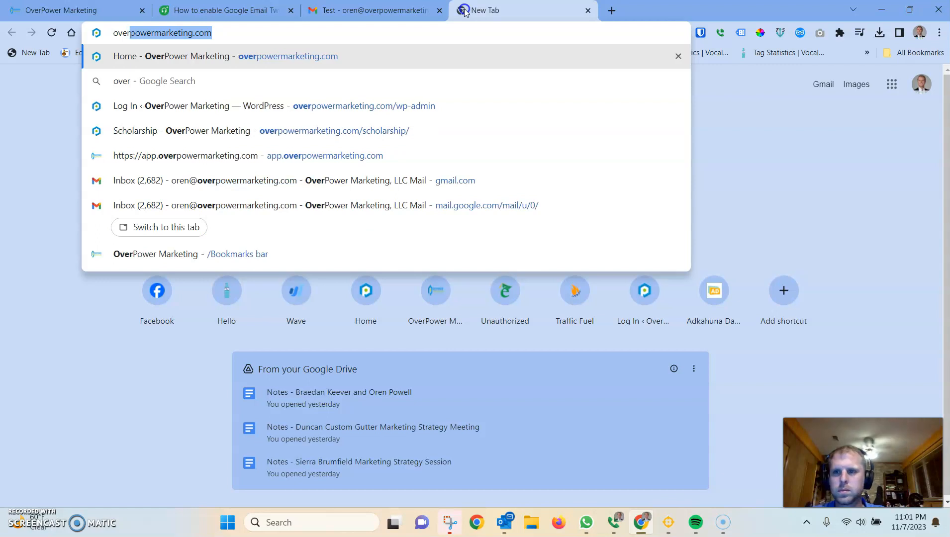
pyautogui.press('Right')
pyautogui.write('/')
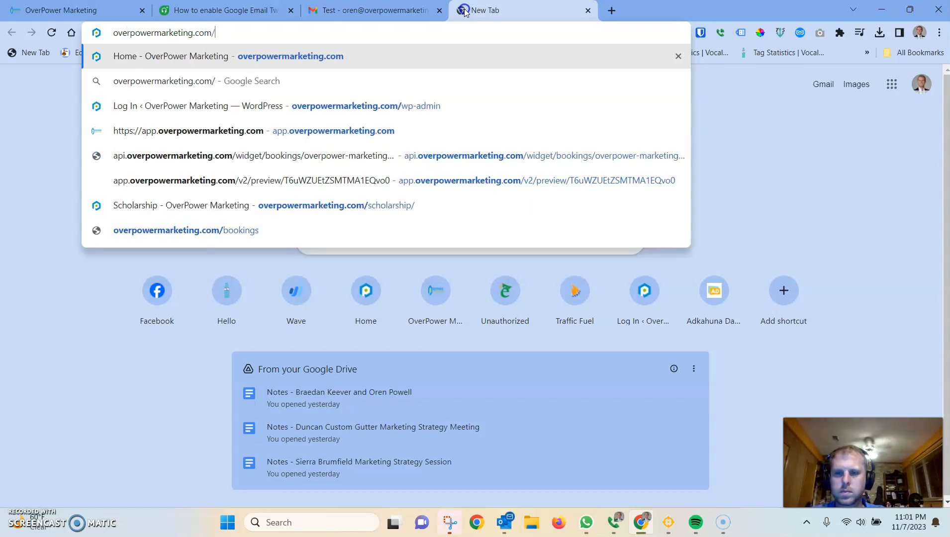
pyautogui.write('b')
pyautogui.hotkey('ctrl', 'a')
pyautogui.hotkey('ctrl', 'c')
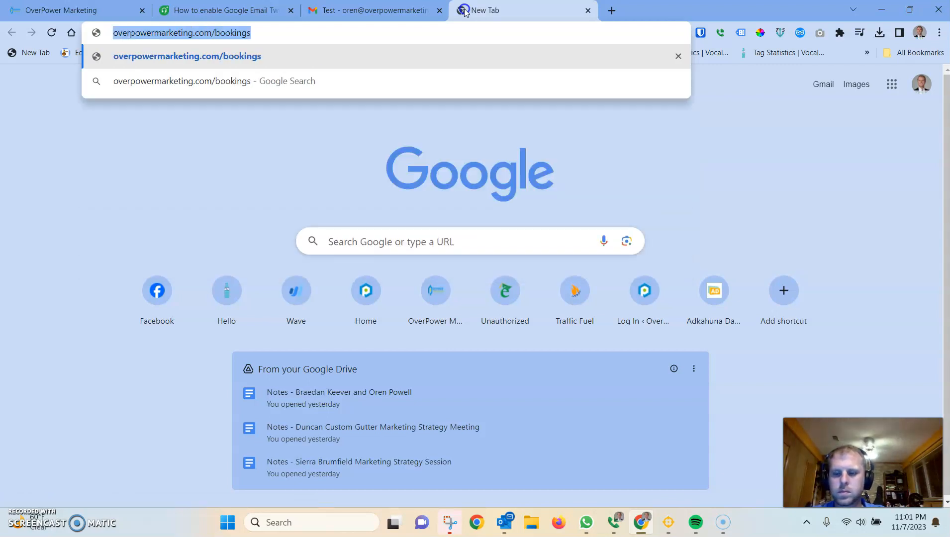
pyautogui.press('Return')
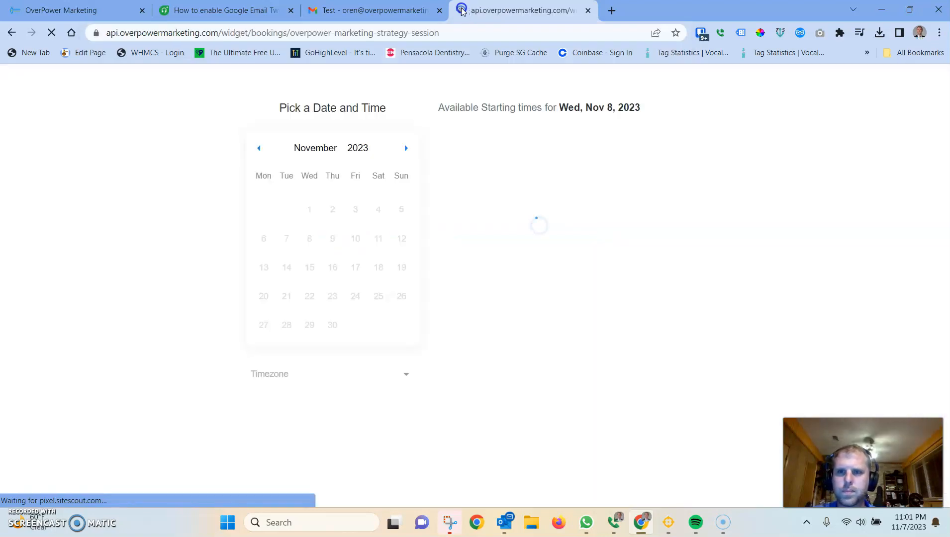
pyautogui.click(588, 10)
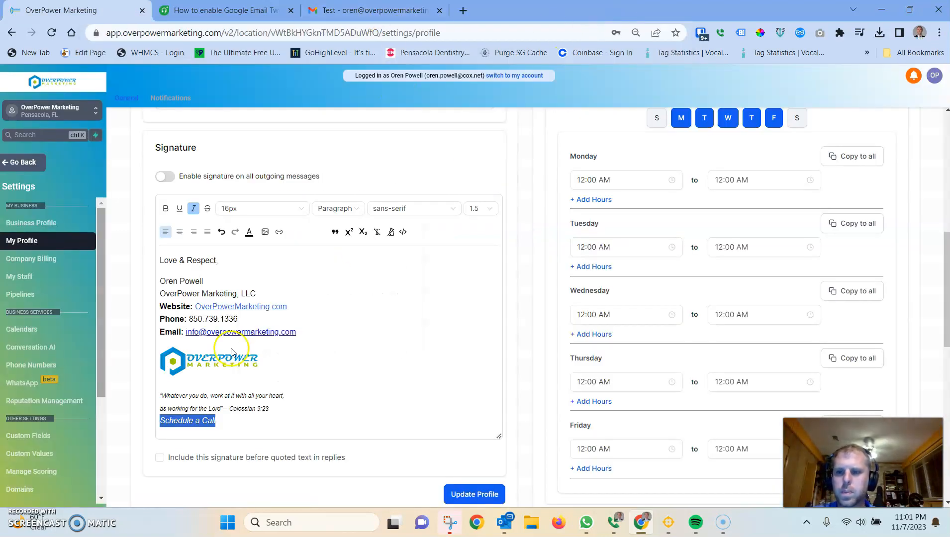
# Step: Link the Schedule a Call text to the copied booking page URL, opening in a new window
pyautogui.click(215, 421)
pyautogui.moveTo(216, 421); pyautogui.dragTo(165, 422)
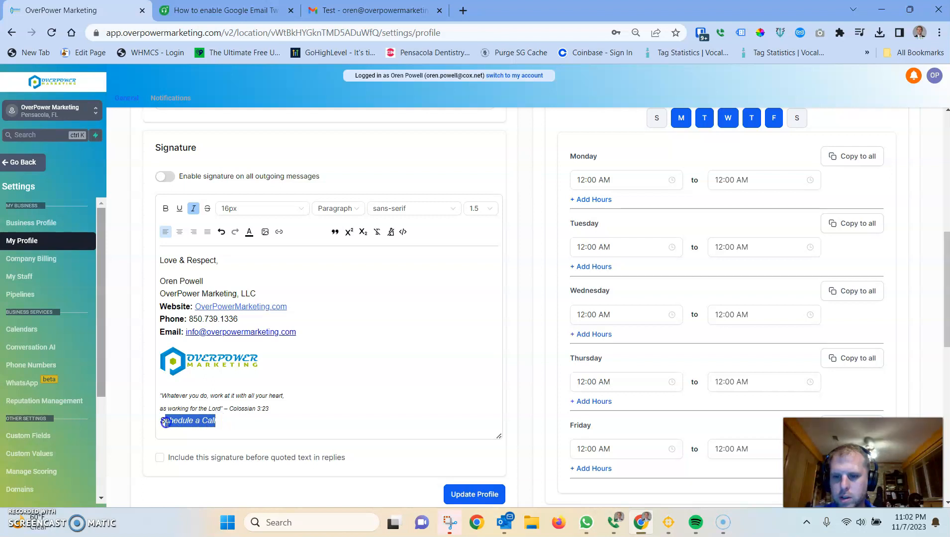
pyautogui.click(279, 232)
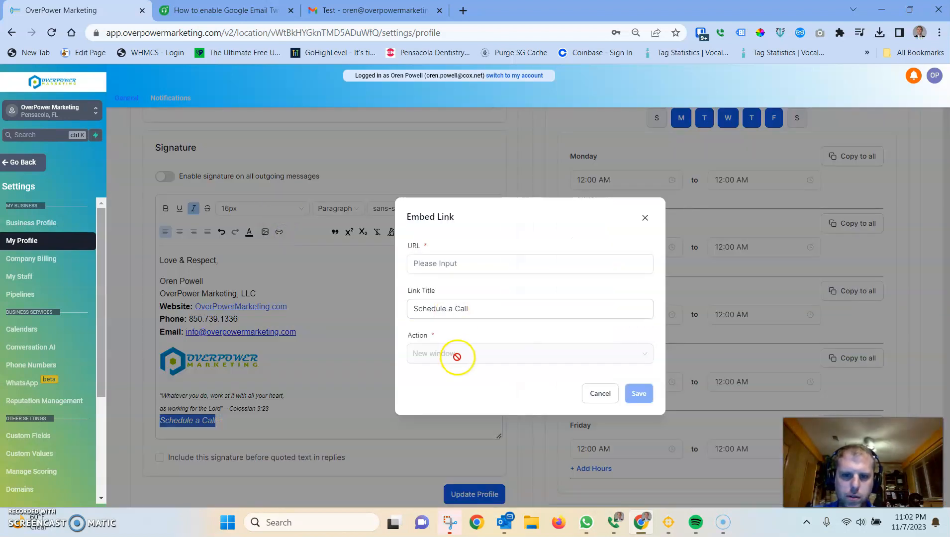
pyautogui.click(446, 273)
pyautogui.hotkey('ctrl', 'v')
pyautogui.click(443, 354)
pyautogui.click(443, 353)
pyautogui.click(639, 394)
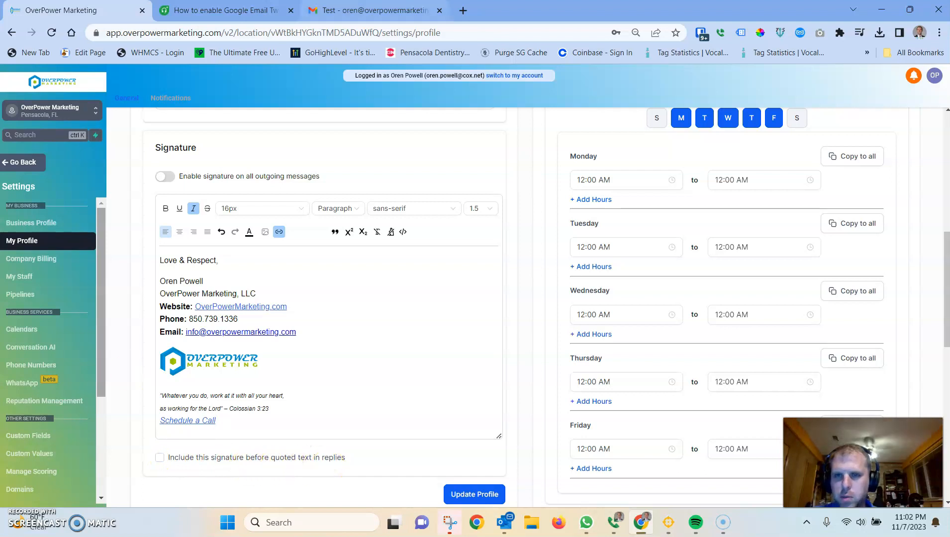
# Step: Open a reply to the Test email in Gmail to examine how the signature appears there
pyautogui.click(338, 7)
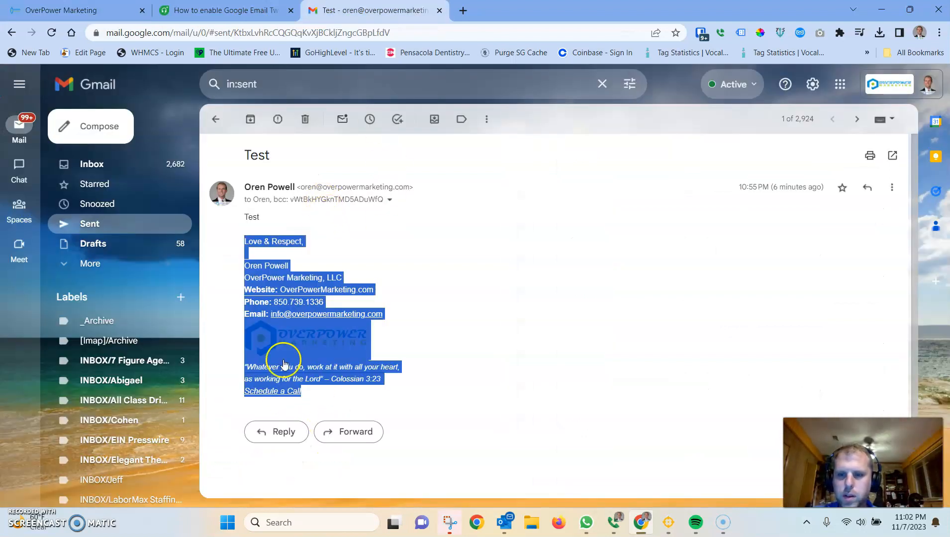
pyautogui.click(116, 163)
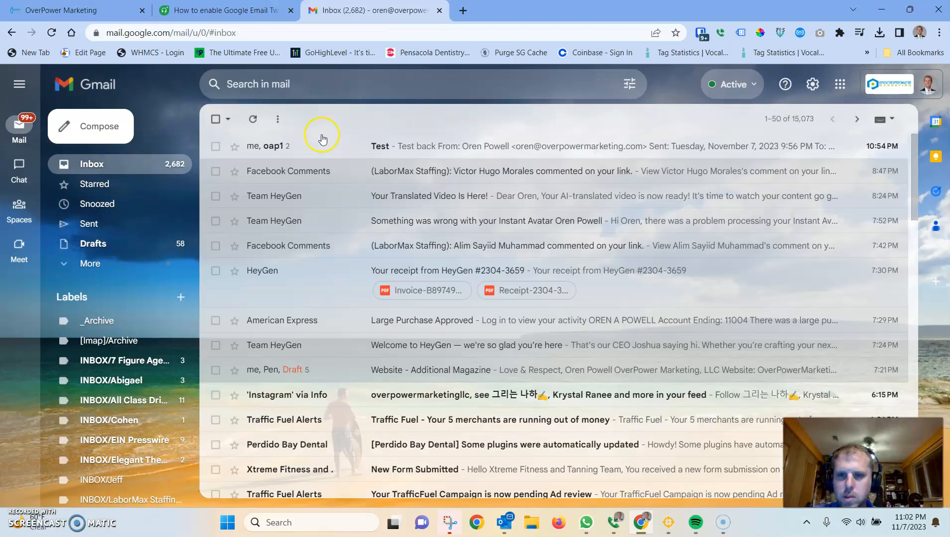
pyautogui.click(421, 145)
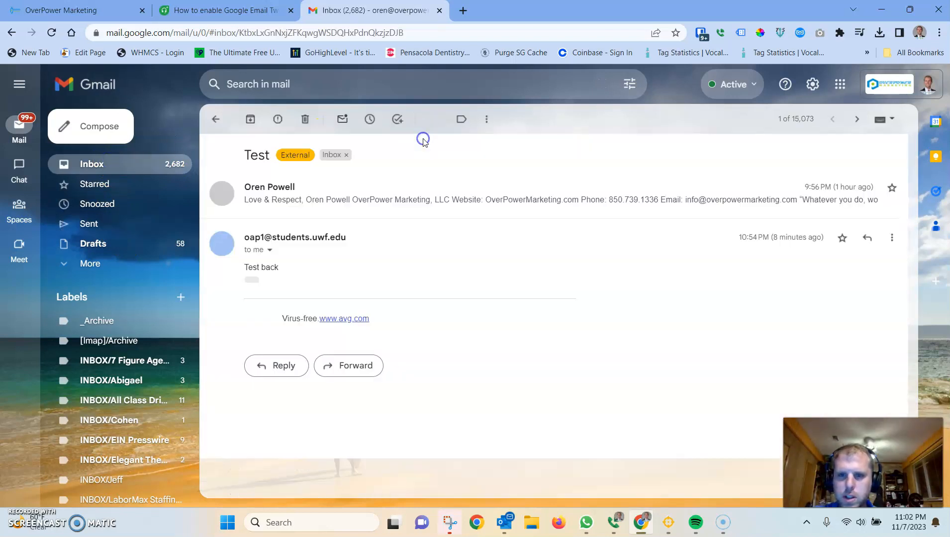
pyautogui.click(276, 365)
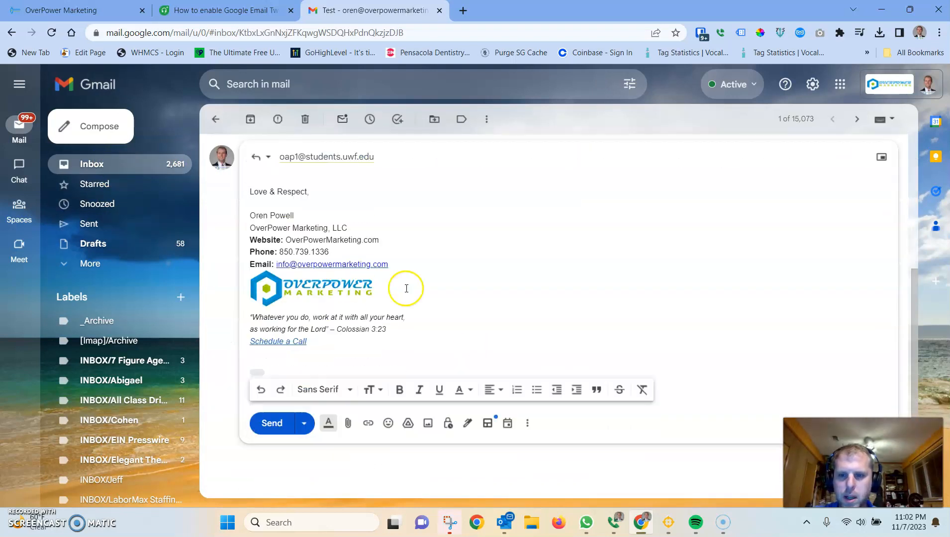
pyautogui.scroll(-1, 308, 386)
pyautogui.click(256, 369)
pyautogui.scroll(-5, 355, 256)
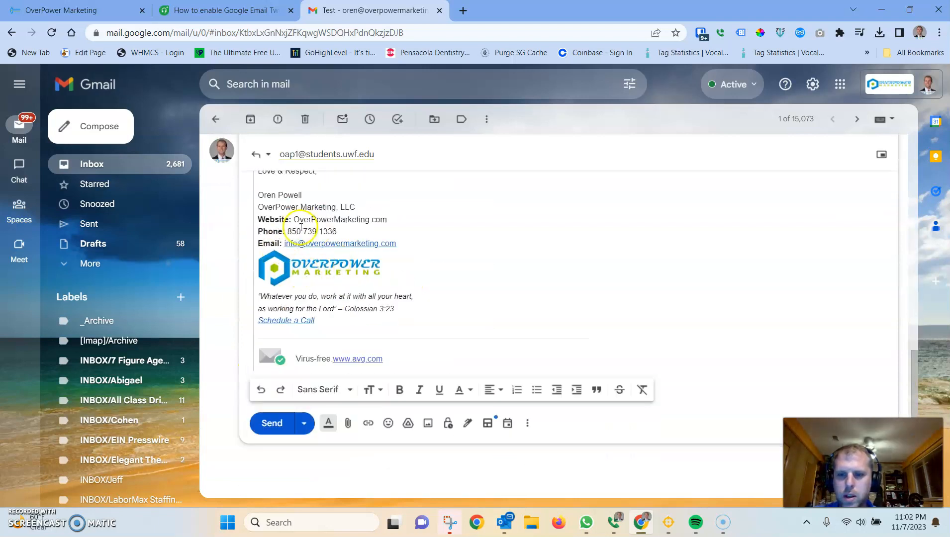
# Step: Compare the Gmail reply signature with the signature in the profile editor by switching between the tabs
pyautogui.hotkey('ctrl', 'shift', 'Tab')
pyautogui.hotkey('ctrl', 'shift', 'Tab')
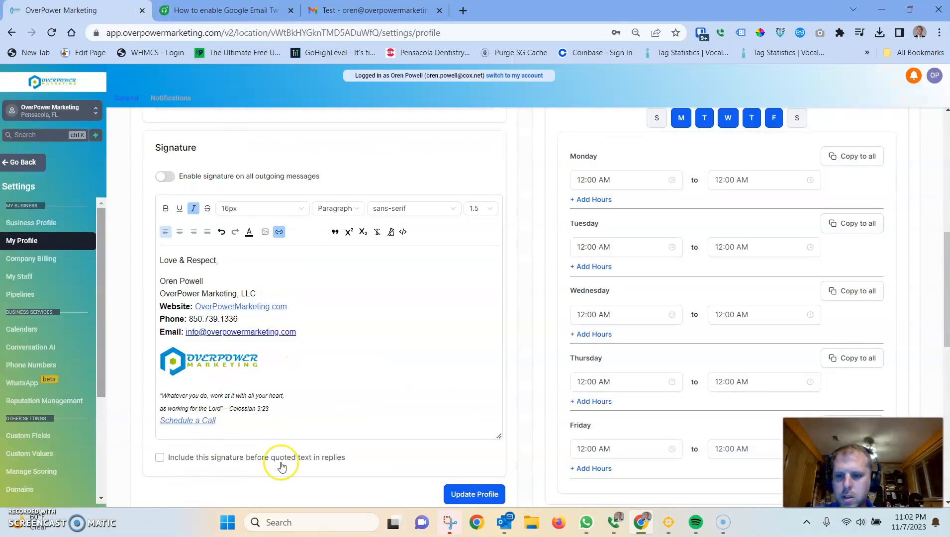
pyautogui.hotkey('ctrl', 'shift', 'Tab')
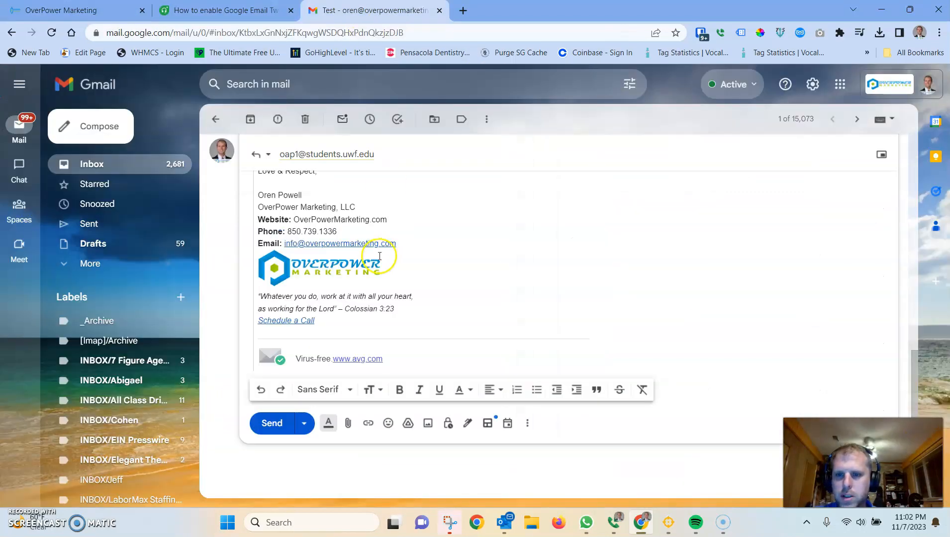
pyautogui.scroll(-1, 361, 282)
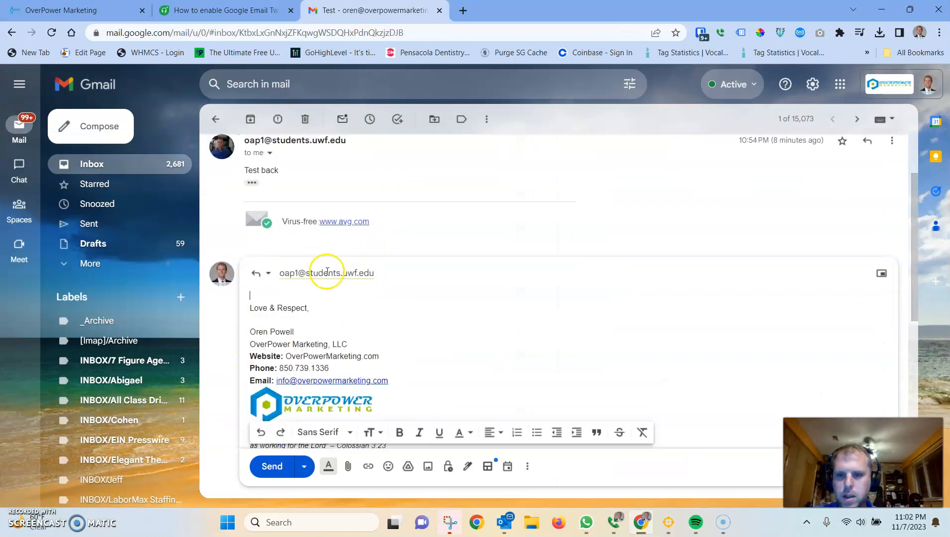
pyautogui.hotkey('ctrl', 'Tab')
pyautogui.scroll(-3, 148, 392)
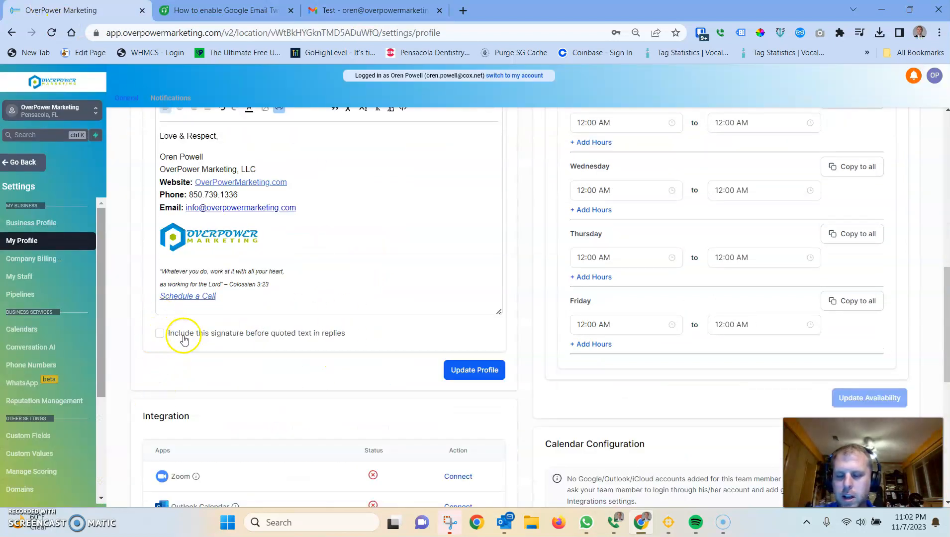
pyautogui.hotkey('ctrl', 'shift', 'Tab')
pyautogui.scroll(-5, 333, 327)
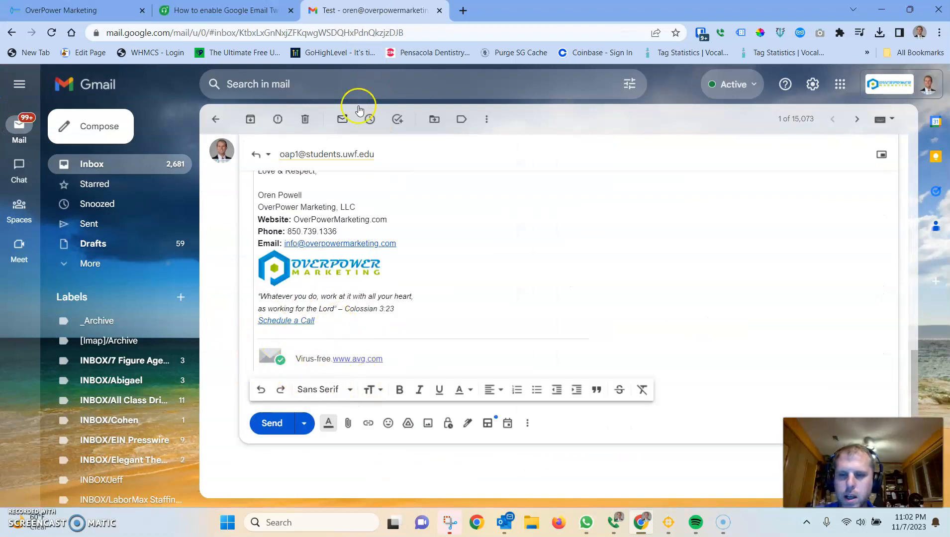
# Step: Enable including the signature before quoted text in replies and update the profile
pyautogui.click(74, 10)
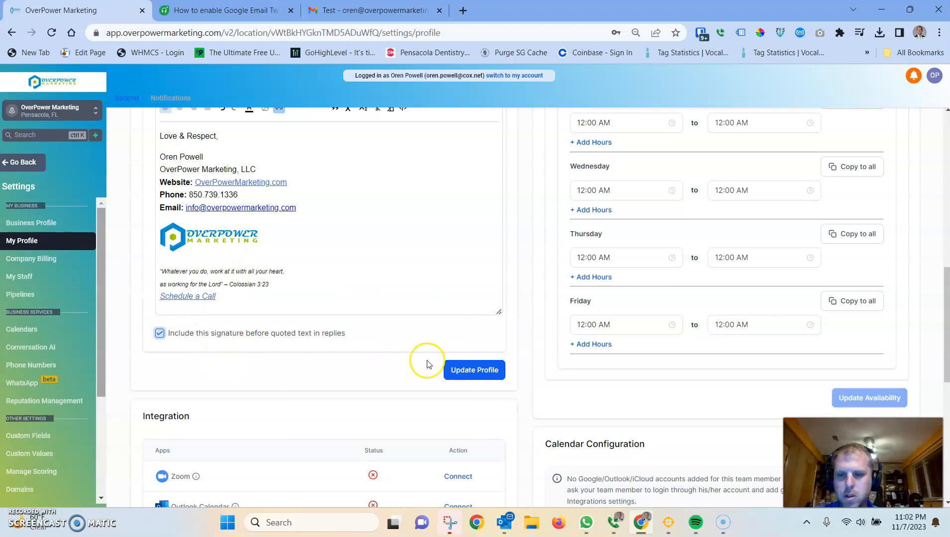
pyautogui.click(481, 369)
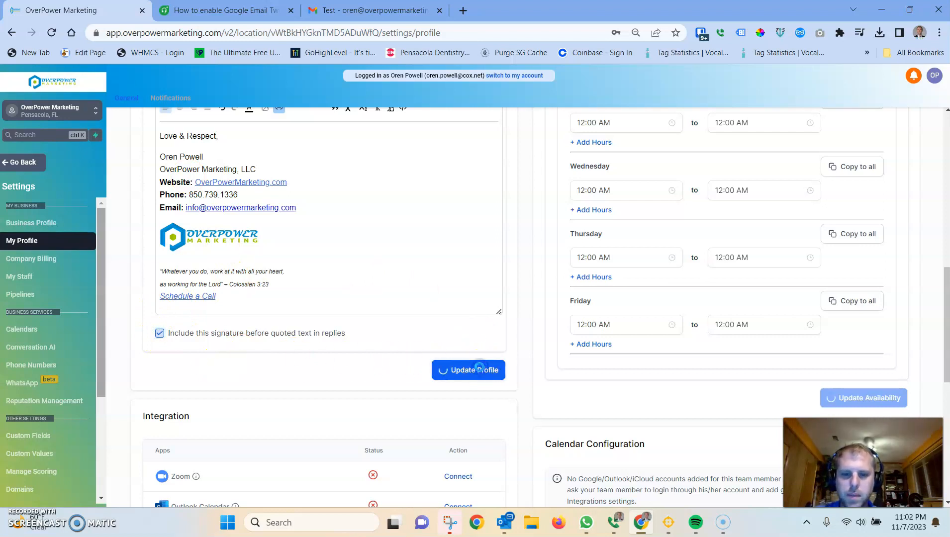
pyautogui.scroll(-4, 384, 314)
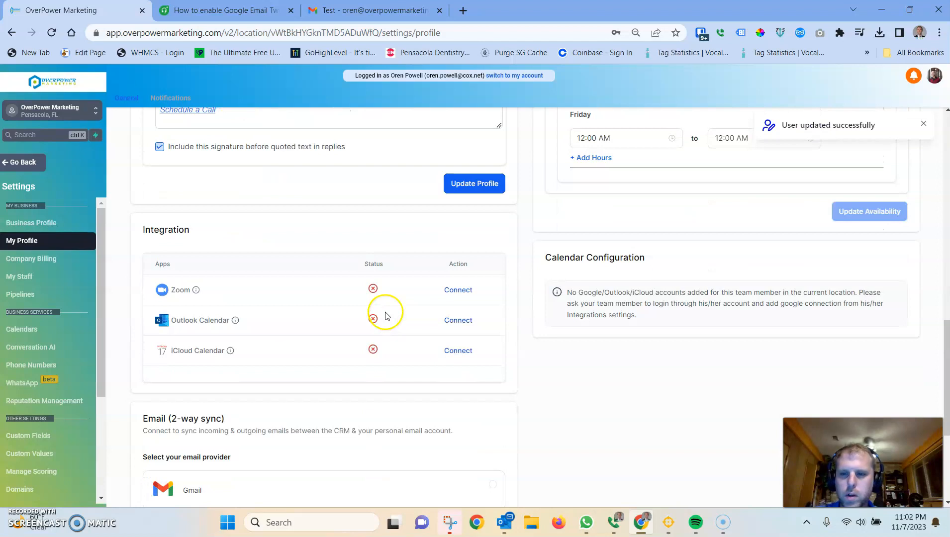
# Step: Examine the Integration and Email (2-way sync) sections of the profile page
pyautogui.click(471, 387)
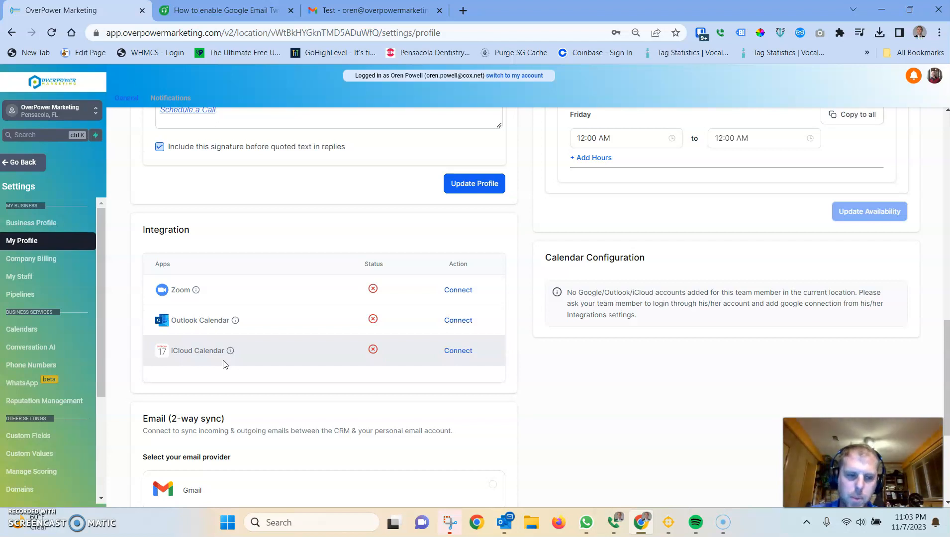
pyautogui.scroll(-3, 222, 363)
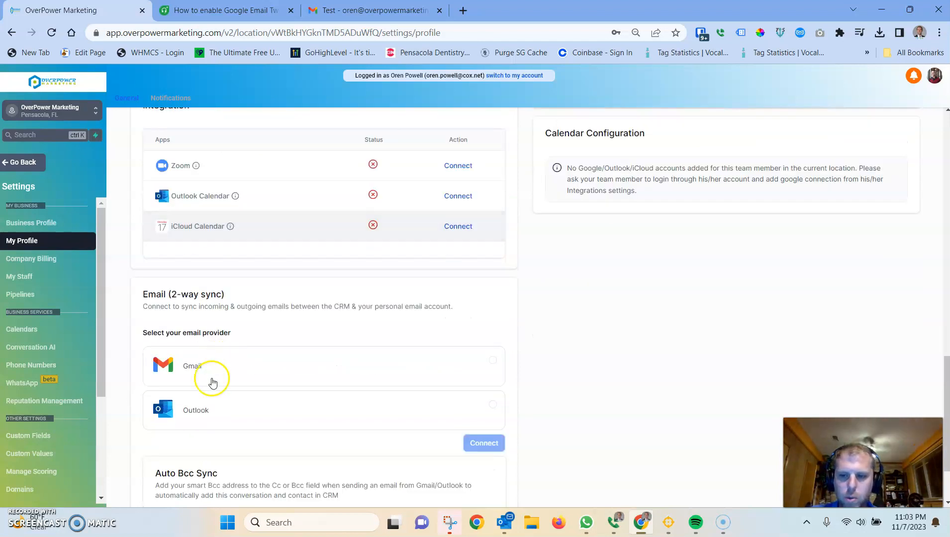
pyautogui.scroll(3, 241, 357)
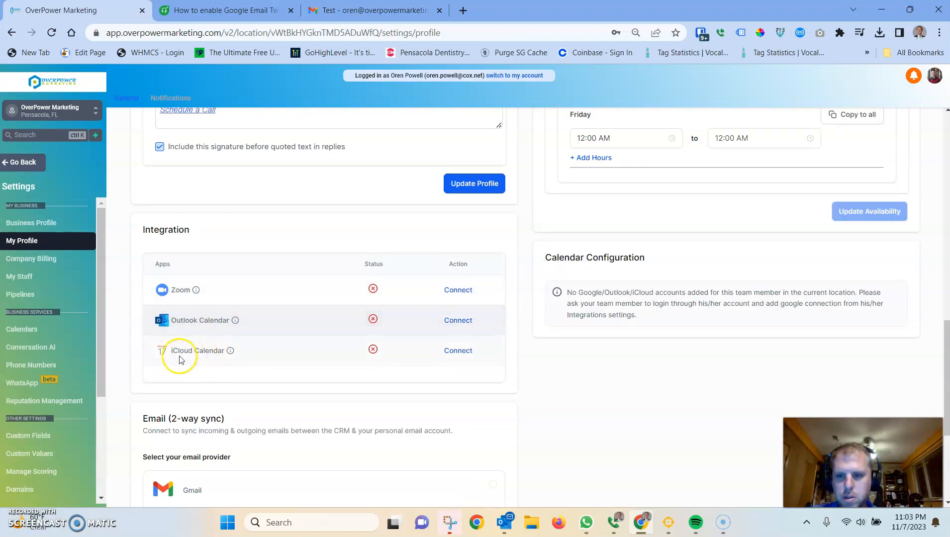
pyautogui.doubleClick(180, 290)
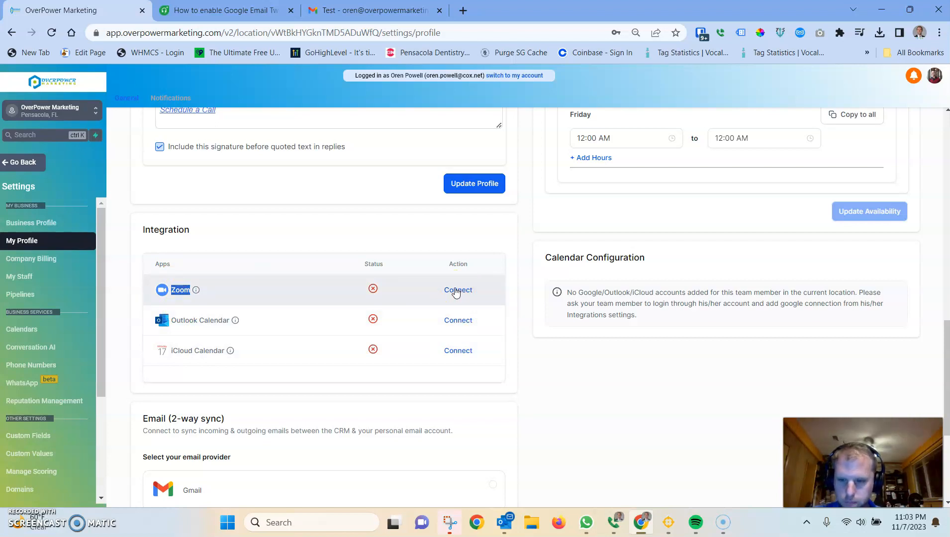
pyautogui.scroll(15, 600, 174)
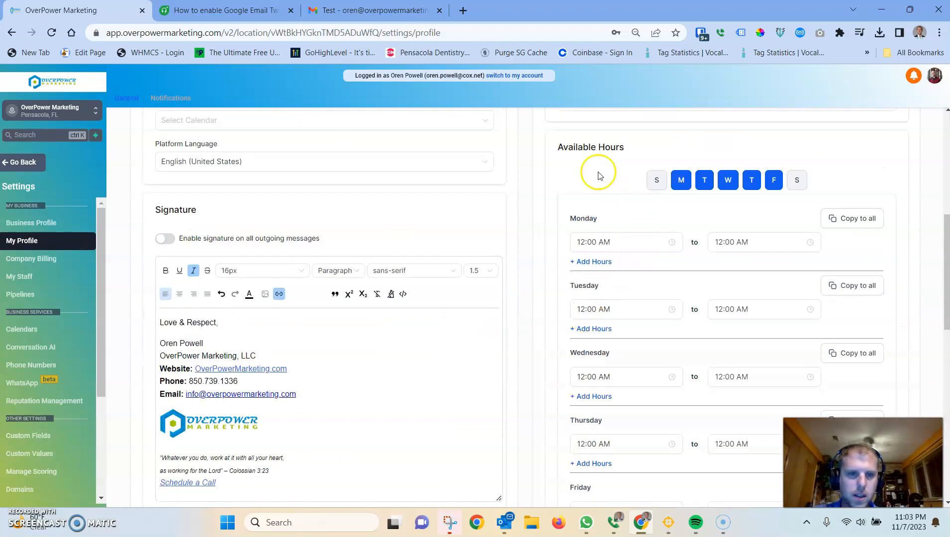
pyautogui.scroll(-4, 625, 381)
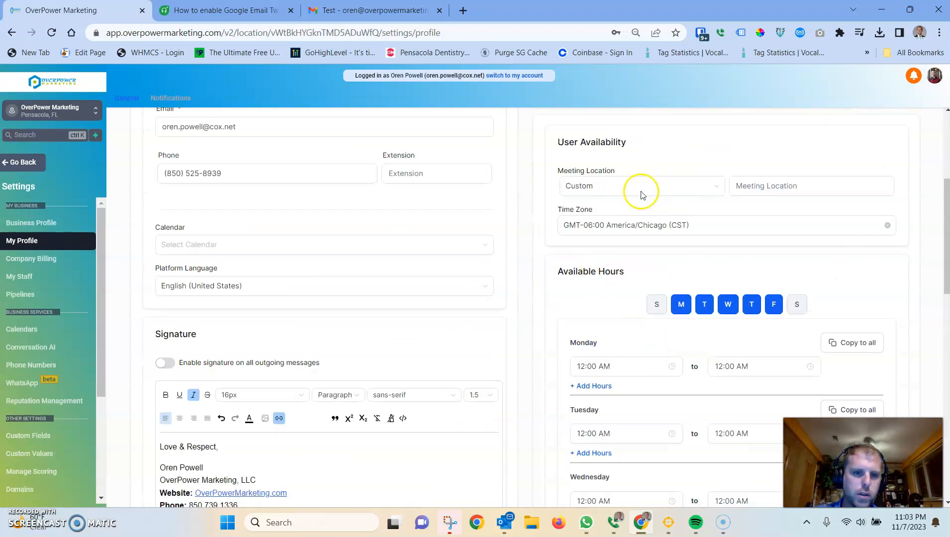
pyautogui.scroll(-1, 401, 331)
pyautogui.scroll(-10, 401, 331)
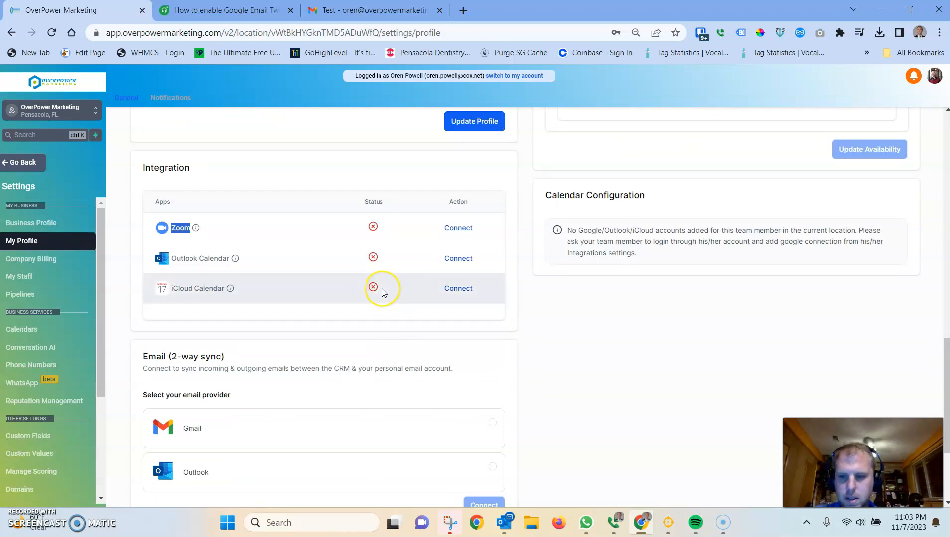
pyautogui.scroll(-3, 384, 291)
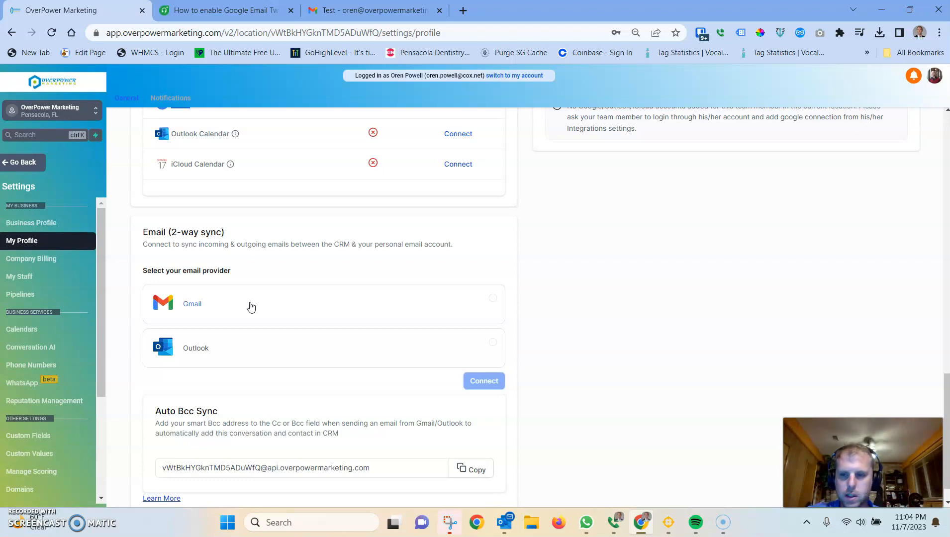
# Step: Connect the business Gmail account for 2-way email sync, choosing the account and allowing Leadconnector access
pyautogui.click(251, 306)
pyautogui.click(480, 382)
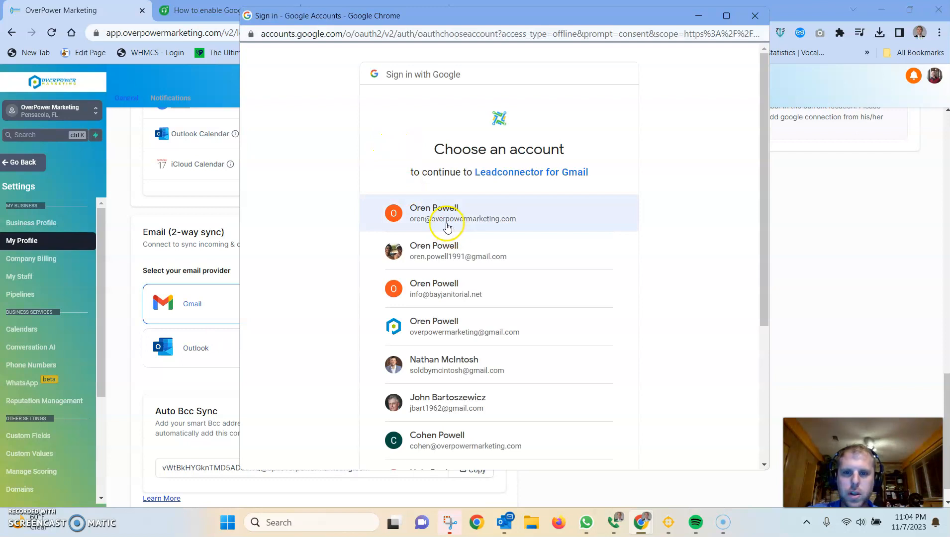
pyautogui.rightClick(478, 222)
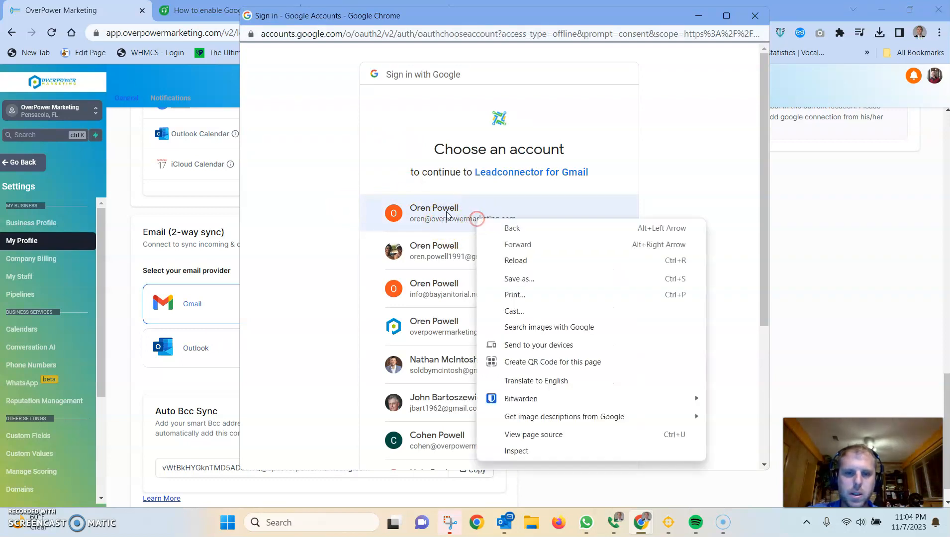
pyautogui.click(423, 202)
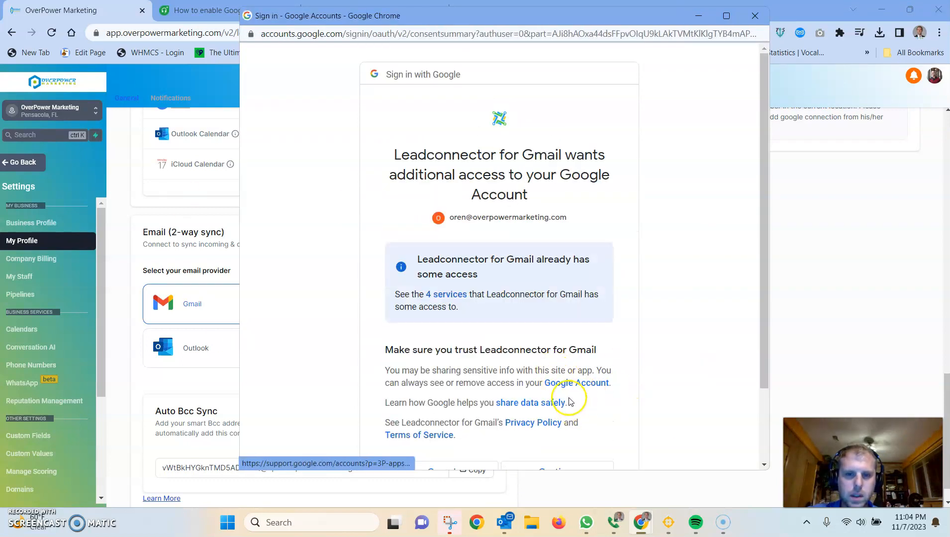
pyautogui.scroll(-1, 573, 397)
pyautogui.click(564, 383)
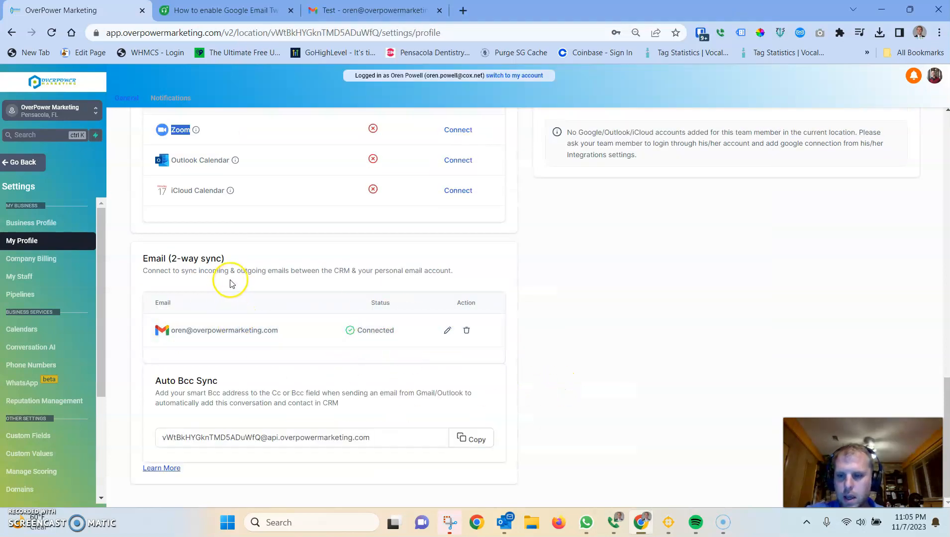
# Step: Examine the connected email entry and the Auto Bcc Sync description by highlighting their text
pyautogui.moveTo(180, 402); pyautogui.dragTo(158, 394)
pyautogui.click(354, 407)
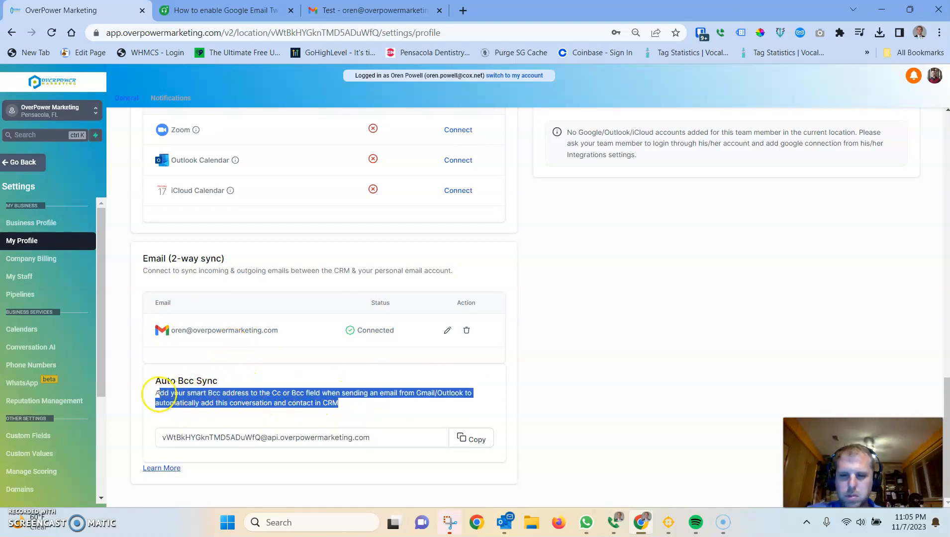
pyautogui.click(303, 399)
pyautogui.moveTo(336, 405); pyautogui.dragTo(159, 399)
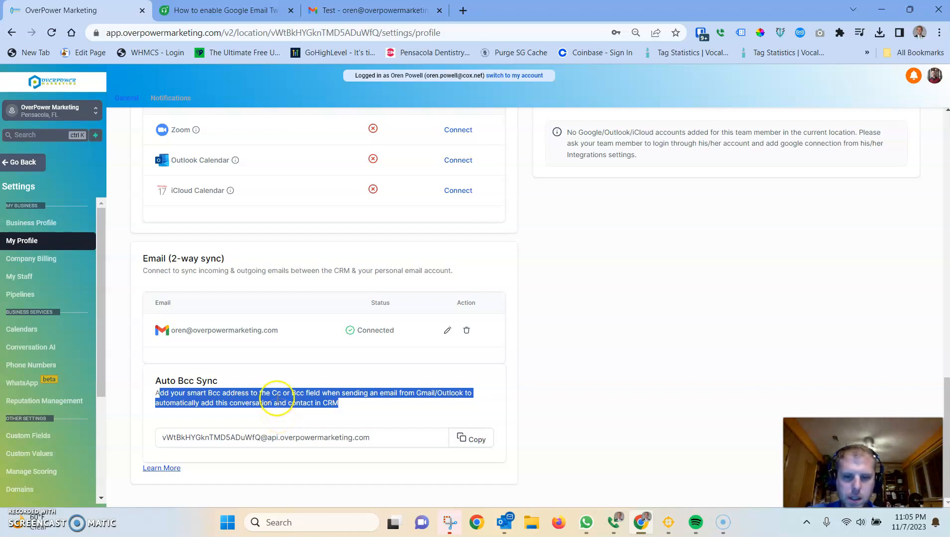
pyautogui.moveTo(170, 330); pyautogui.dragTo(291, 337)
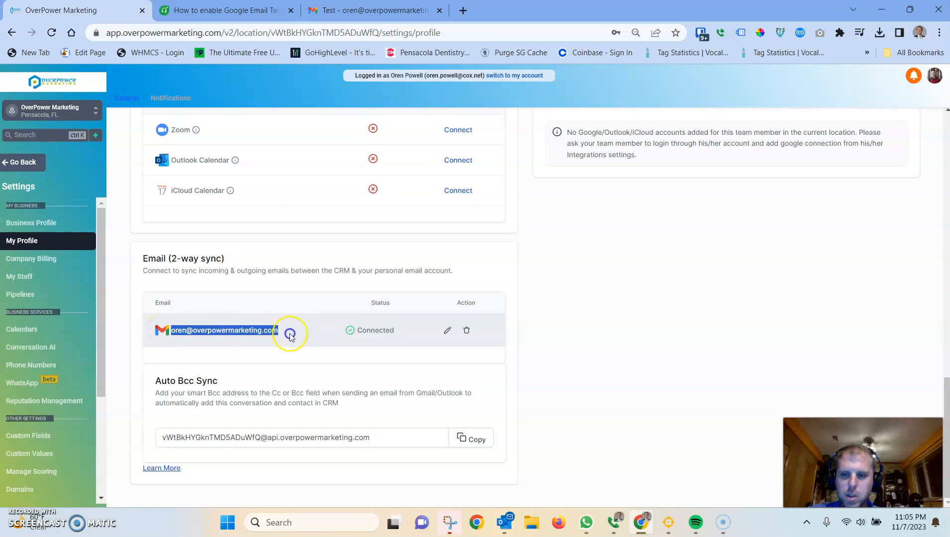
pyautogui.moveTo(178, 328); pyautogui.dragTo(205, 435)
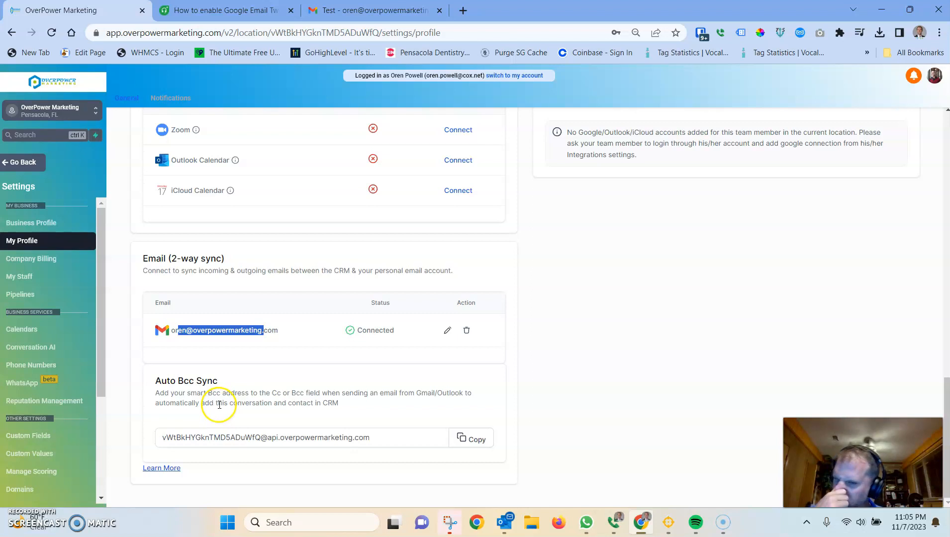
# Step: Open the Learn More help article on email two-way sync and read its section on bulk emails and workflows
pyautogui.click(173, 474)
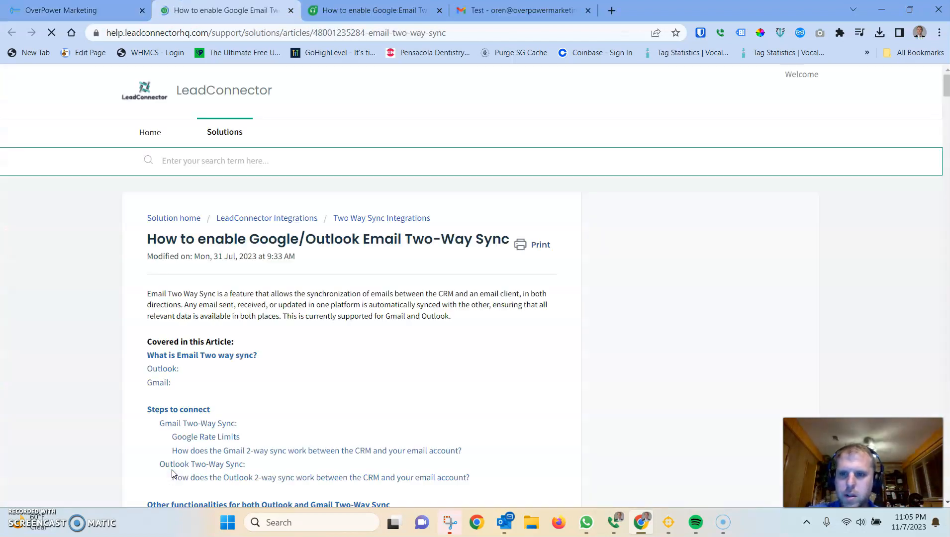
pyautogui.scroll(-9, 319, 304)
pyautogui.scroll(3, 298, 320)
pyautogui.scroll(6, 298, 320)
pyautogui.scroll(-8, 287, 333)
pyautogui.scroll(-5, 238, 299)
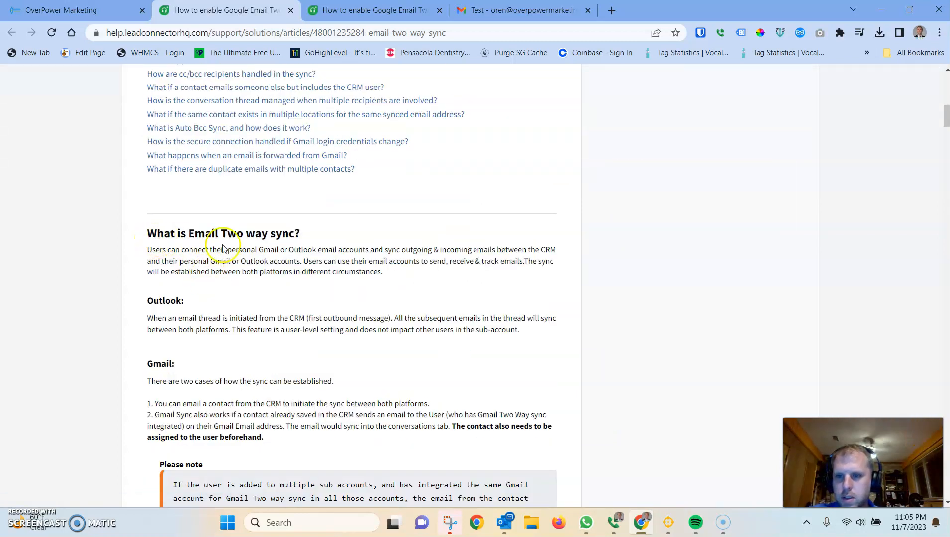
pyautogui.scroll(-7, 214, 298)
pyautogui.scroll(17, 199, 300)
pyautogui.scroll(-4, 202, 301)
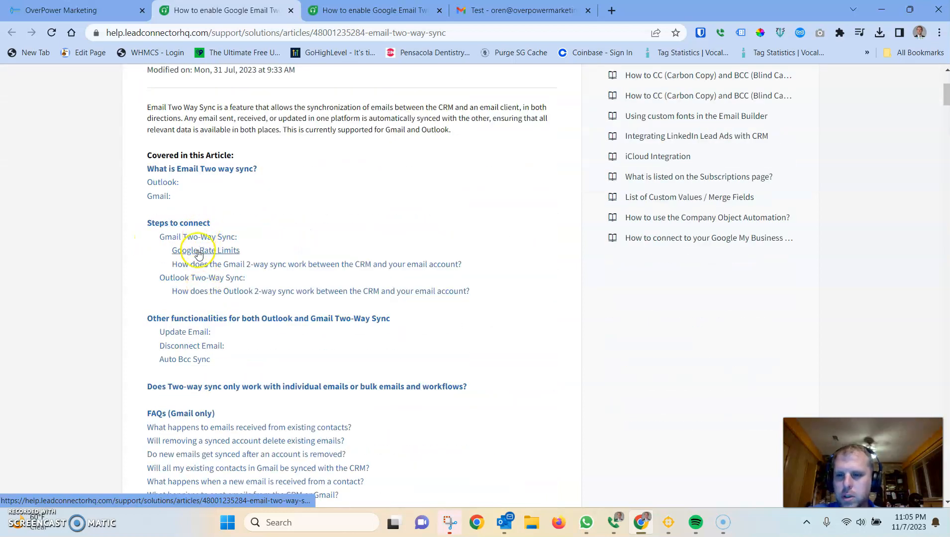
pyautogui.scroll(-4, 189, 249)
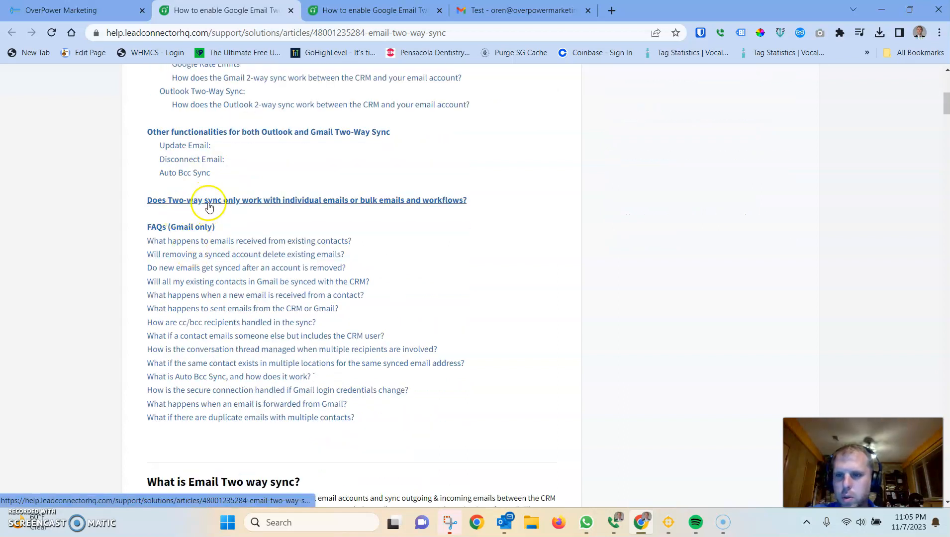
pyautogui.click(342, 201)
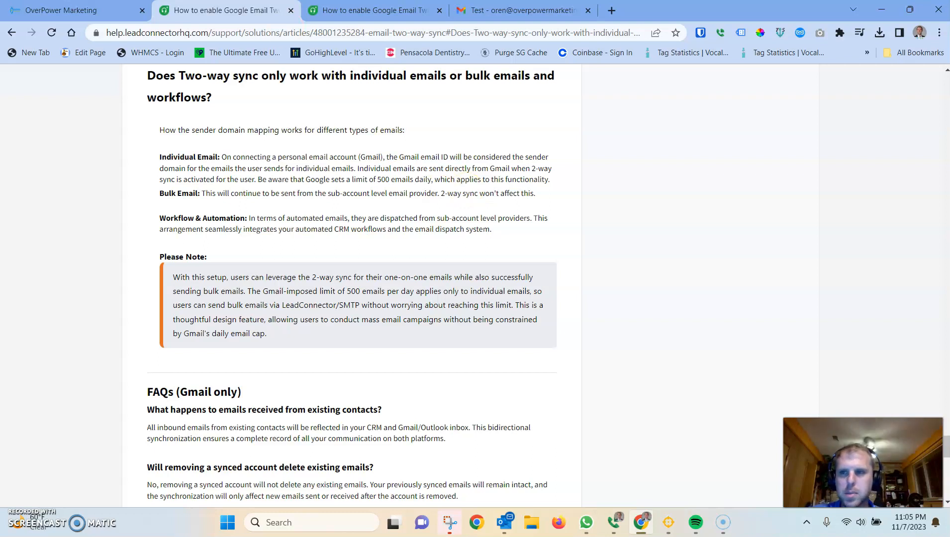
# Step: Try the Phone and Full Address meeting location options in User Availability before returning to Custom
pyautogui.click(97, 10)
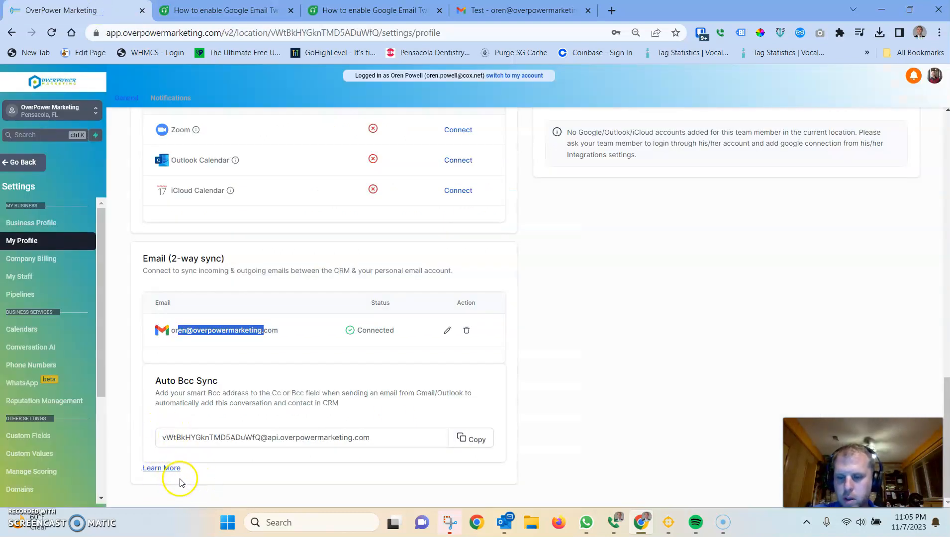
pyautogui.scroll(20, 566, 399)
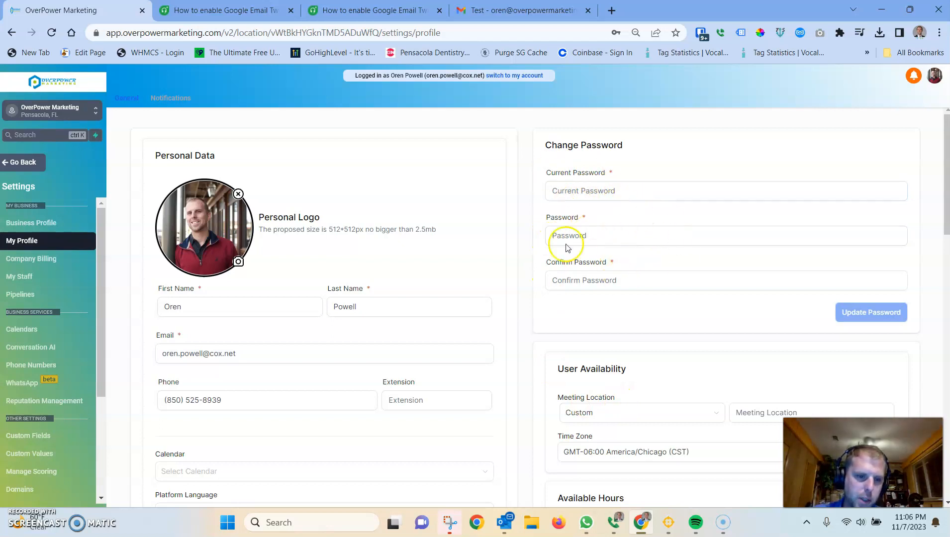
pyautogui.scroll(-3, 568, 248)
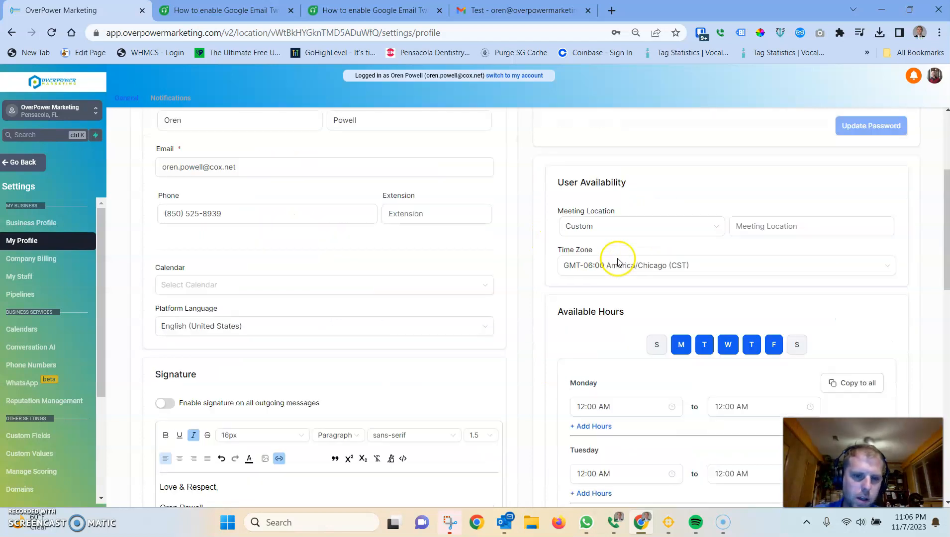
pyautogui.click(571, 238)
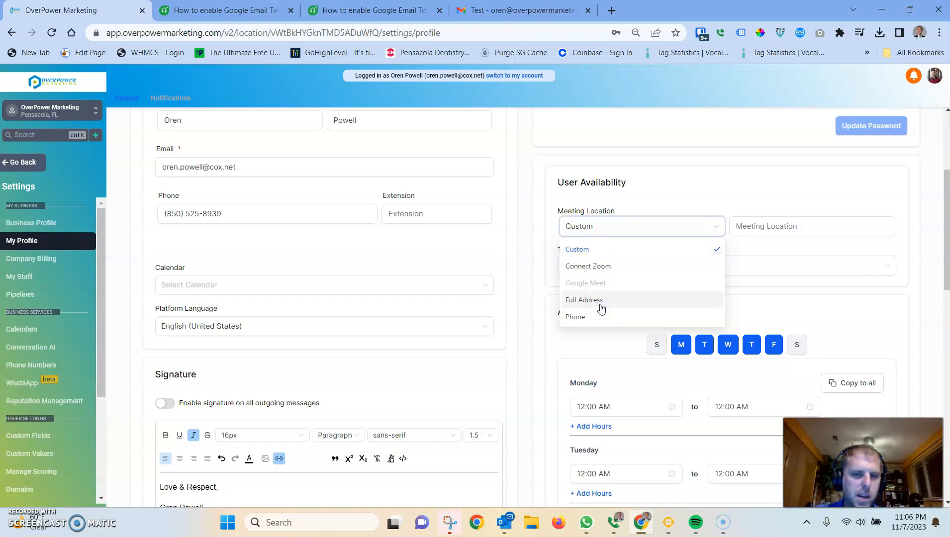
pyautogui.click(786, 226)
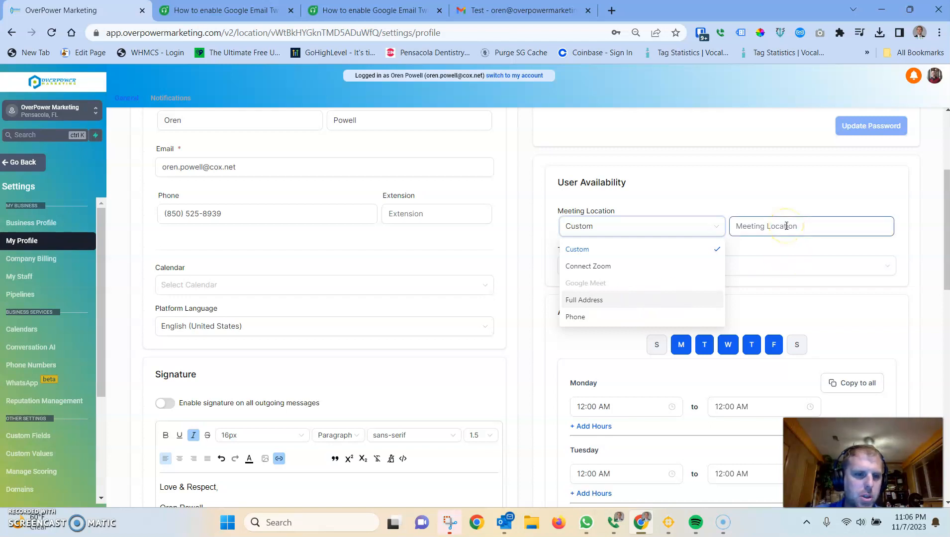
pyautogui.click(610, 324)
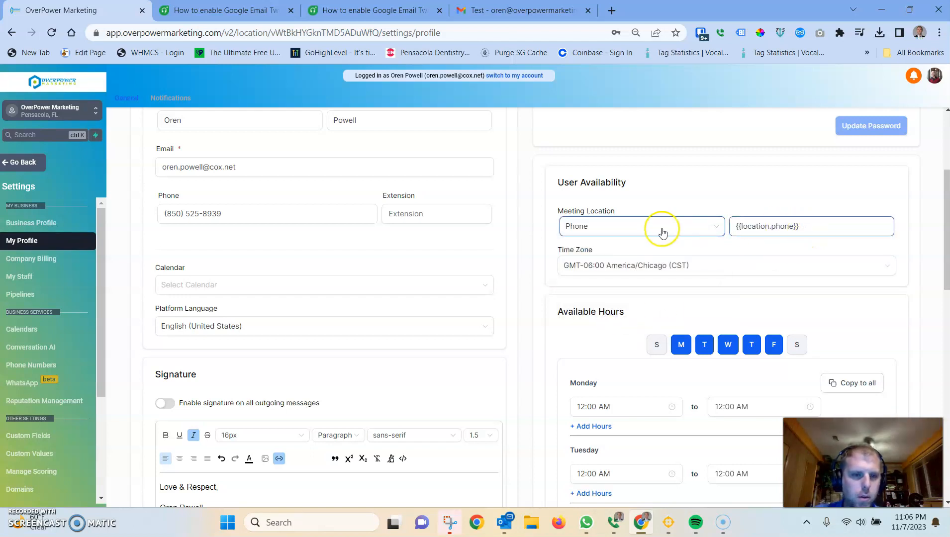
pyautogui.moveTo(803, 225); pyautogui.dragTo(724, 250)
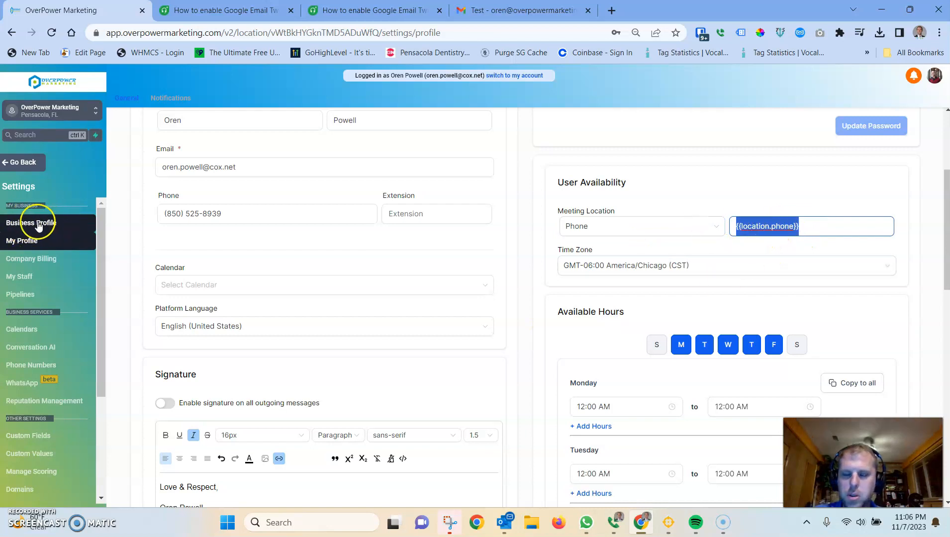
pyautogui.scroll(1, 693, 235)
pyautogui.click(615, 294)
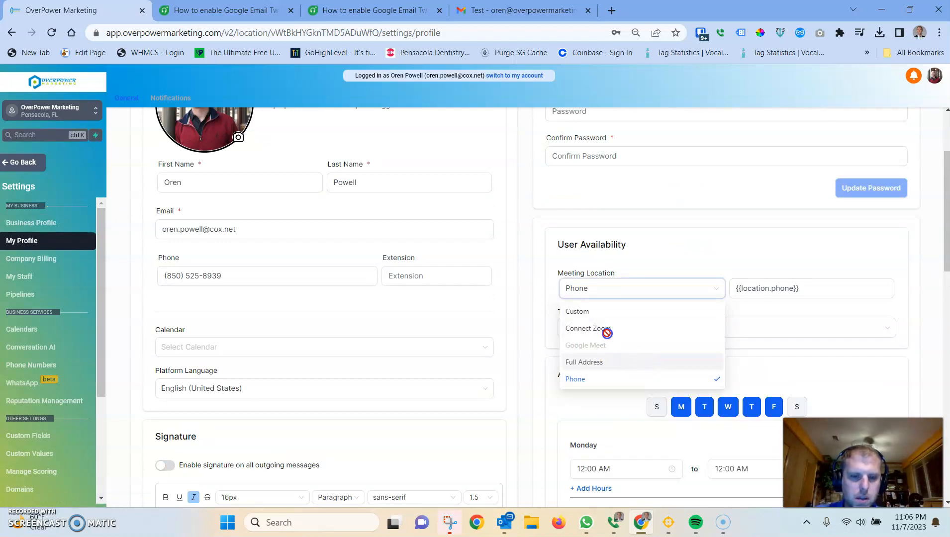
pyautogui.click(599, 313)
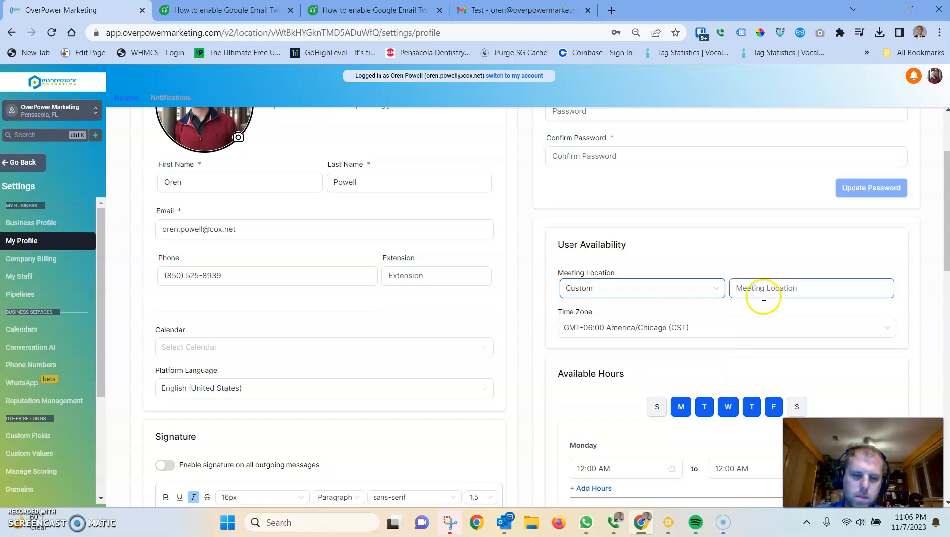
pyautogui.click(649, 296)
pyautogui.click(602, 365)
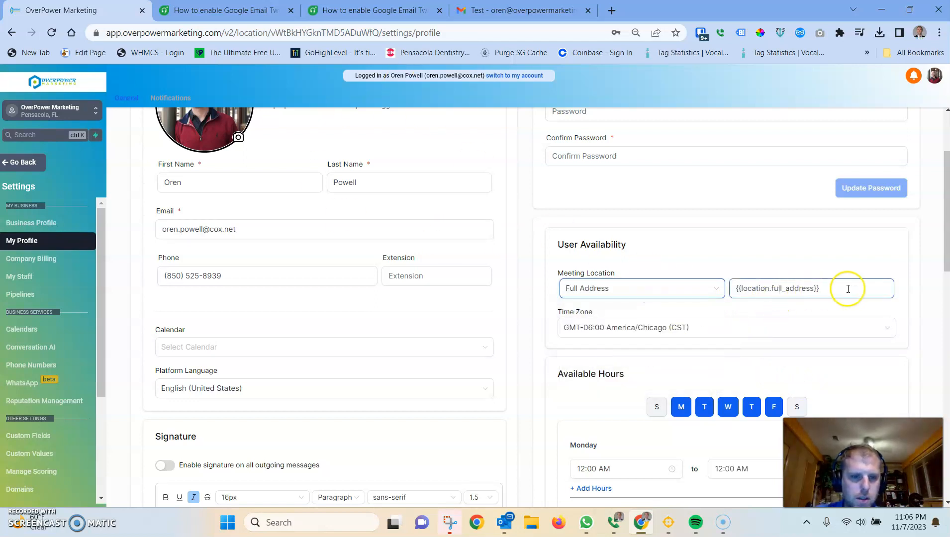
pyautogui.click(645, 288)
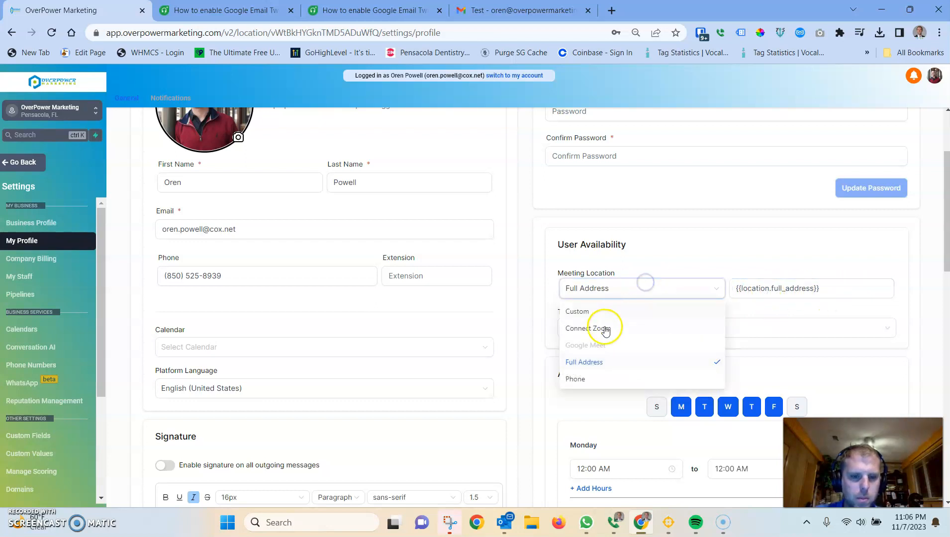
pyautogui.click(586, 313)
pyautogui.click(757, 287)
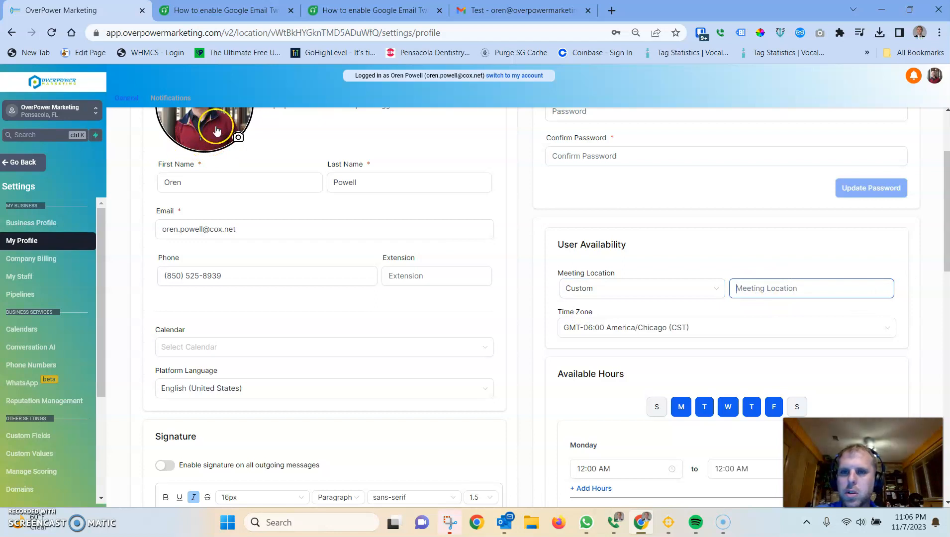
# Step: Create a Google Meet meeting for later in a new tab and copy its meeting link
pyautogui.click(611, 10)
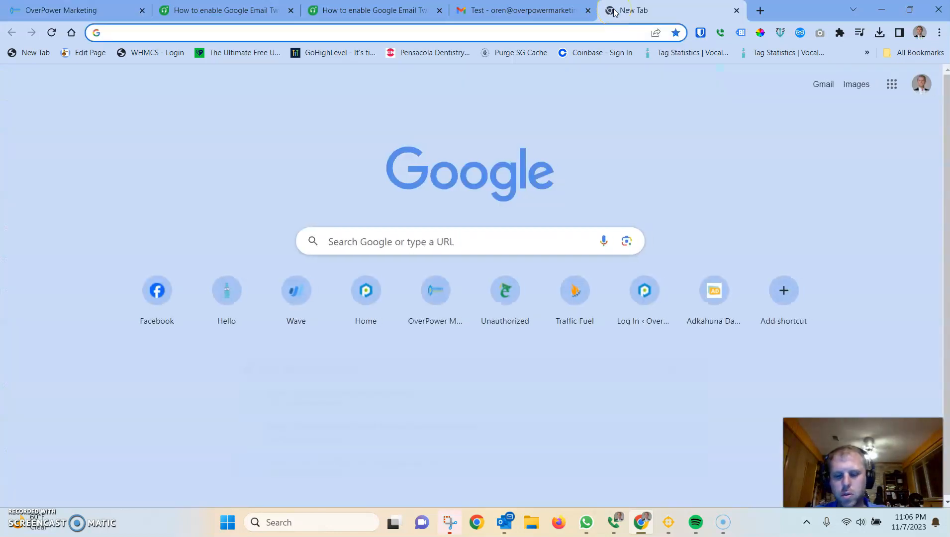
pyautogui.write('google meet')
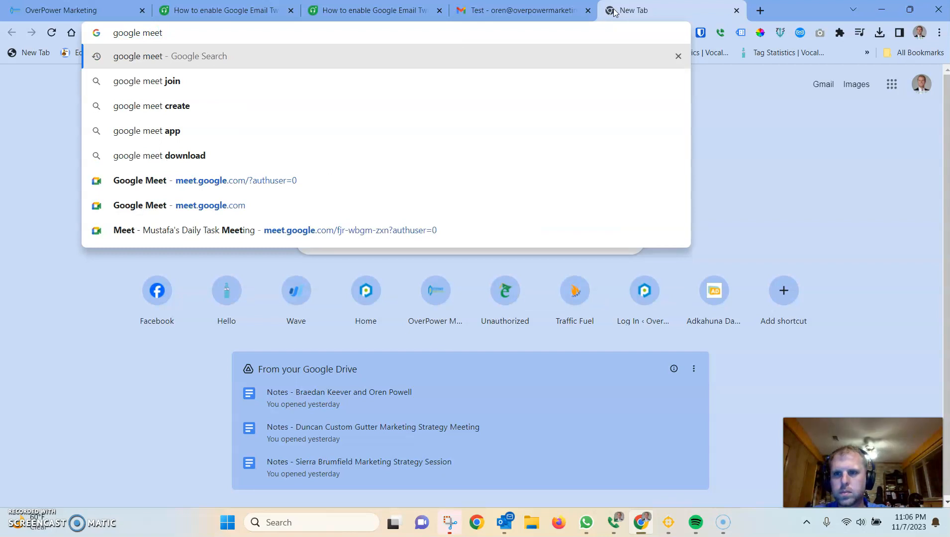
pyautogui.press('Return')
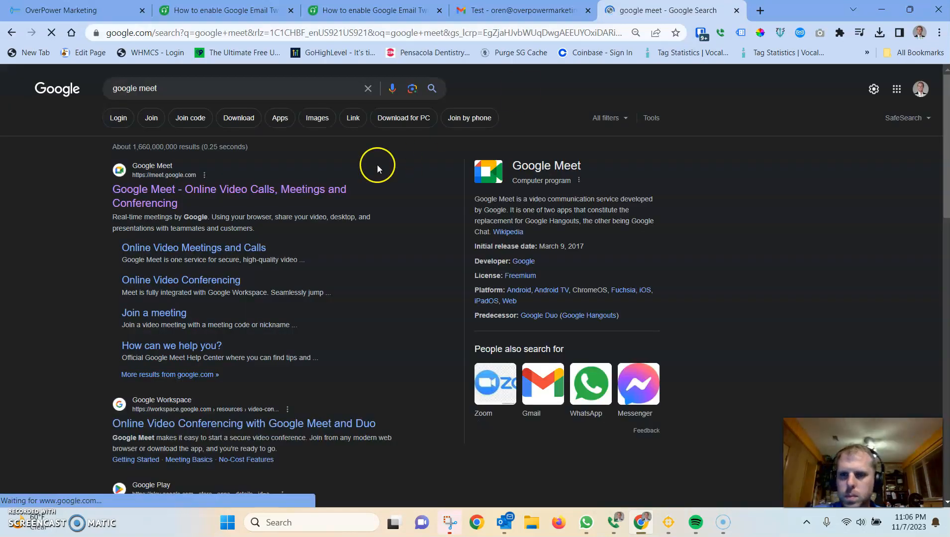
pyautogui.click(239, 193)
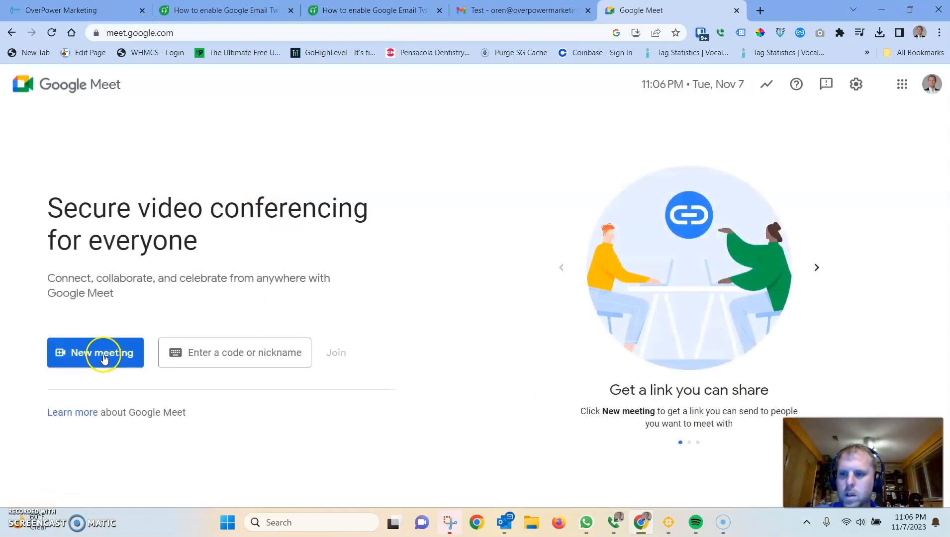
pyautogui.click(102, 356)
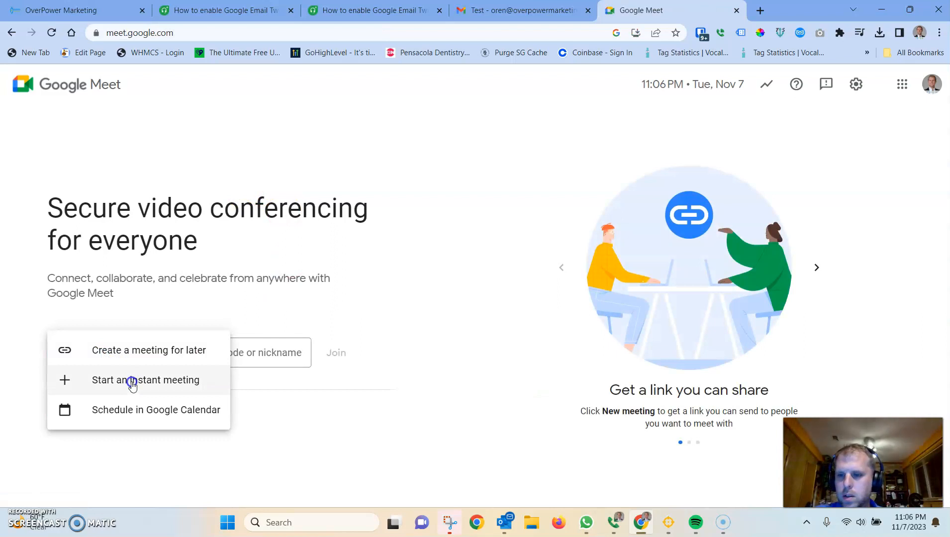
pyautogui.click(140, 365)
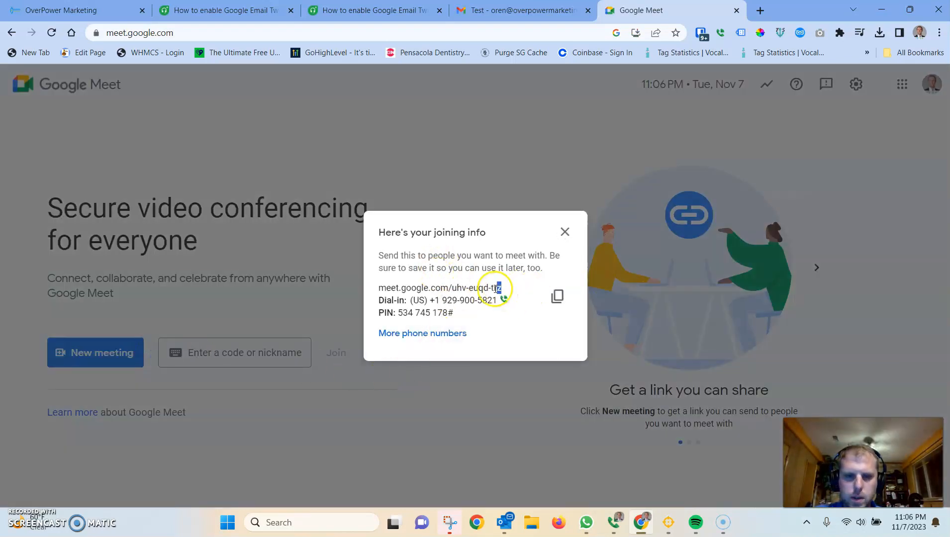
pyautogui.moveTo(496, 288); pyautogui.dragTo(375, 289)
pyautogui.click(517, 10)
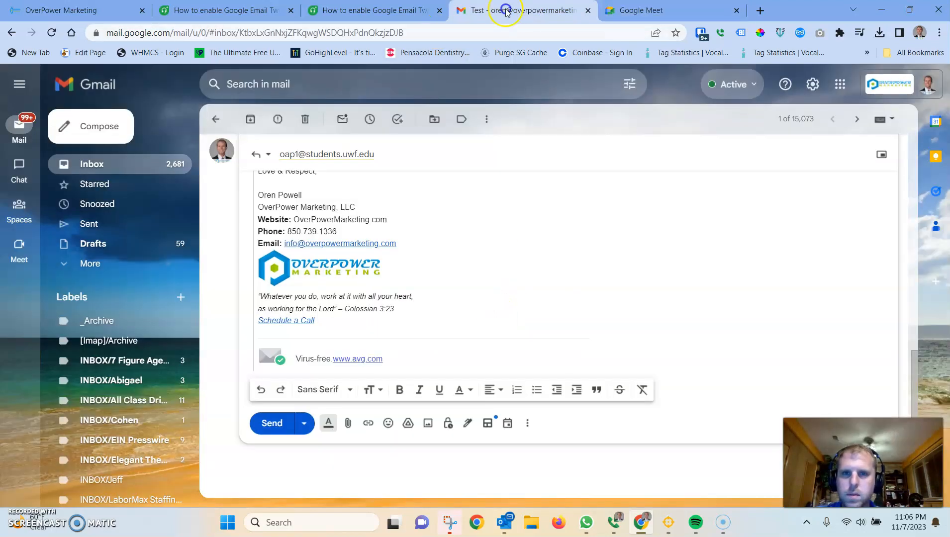
pyautogui.click(75, 10)
pyautogui.click(765, 289)
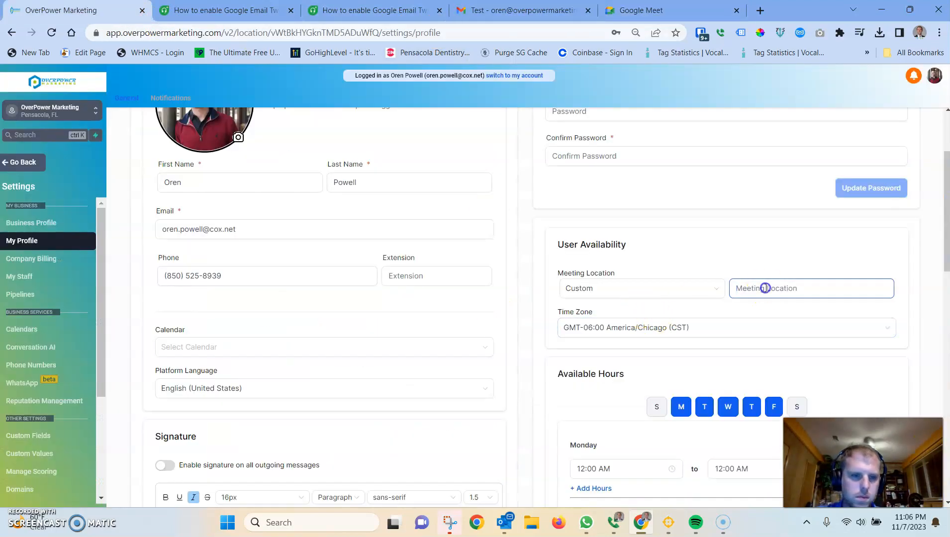
pyautogui.click(770, 255)
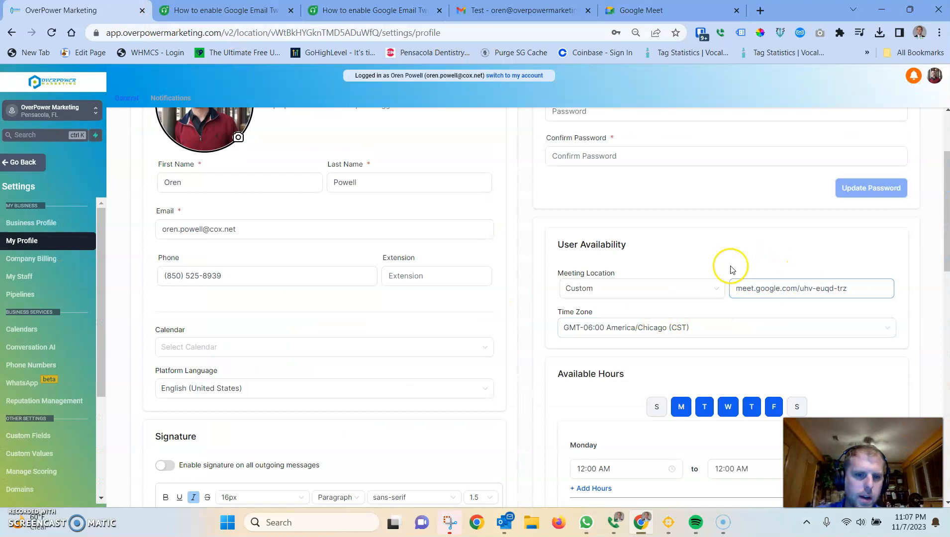
pyautogui.scroll(-1, 720, 257)
pyautogui.scroll(2, 720, 257)
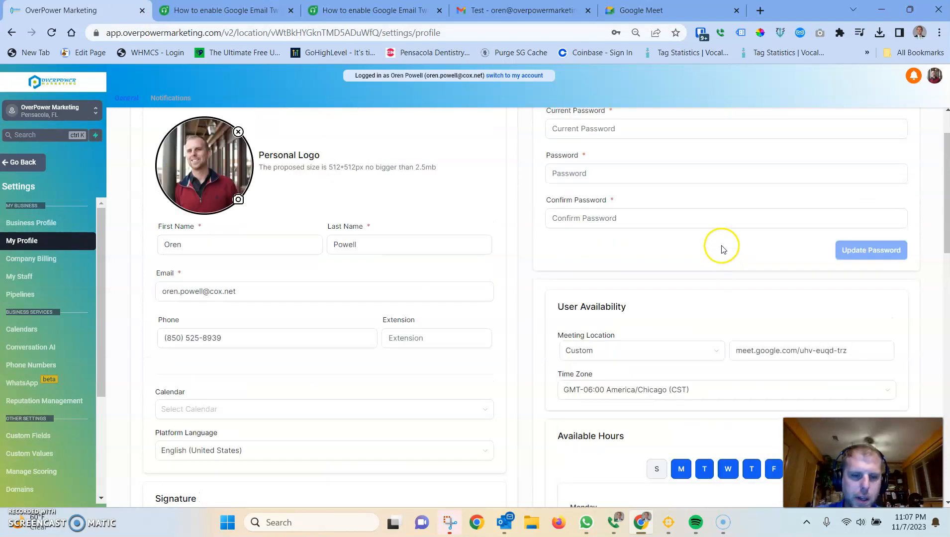
# Step: Open the meeting location options list and close it without changing the Custom choice
pyautogui.click(811, 355)
pyautogui.click(746, 332)
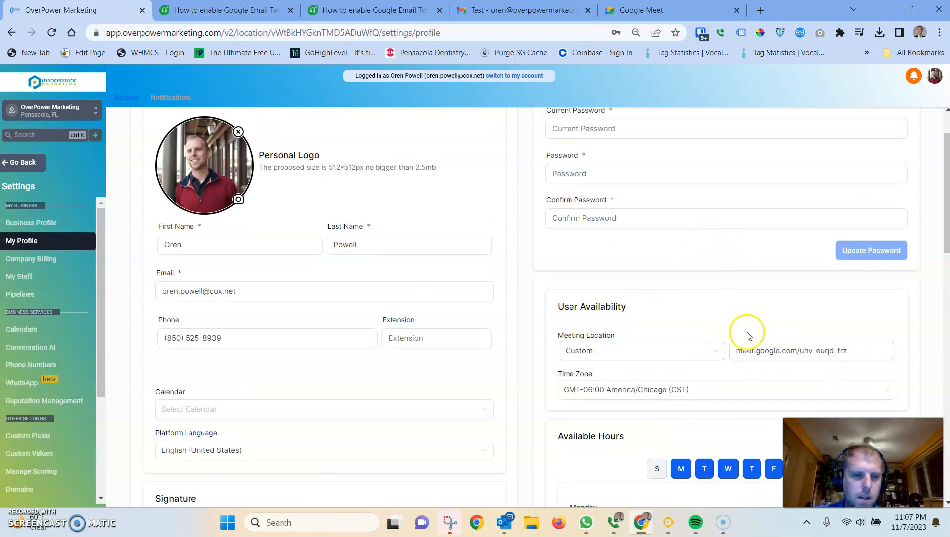
pyautogui.scroll(-1, 724, 331)
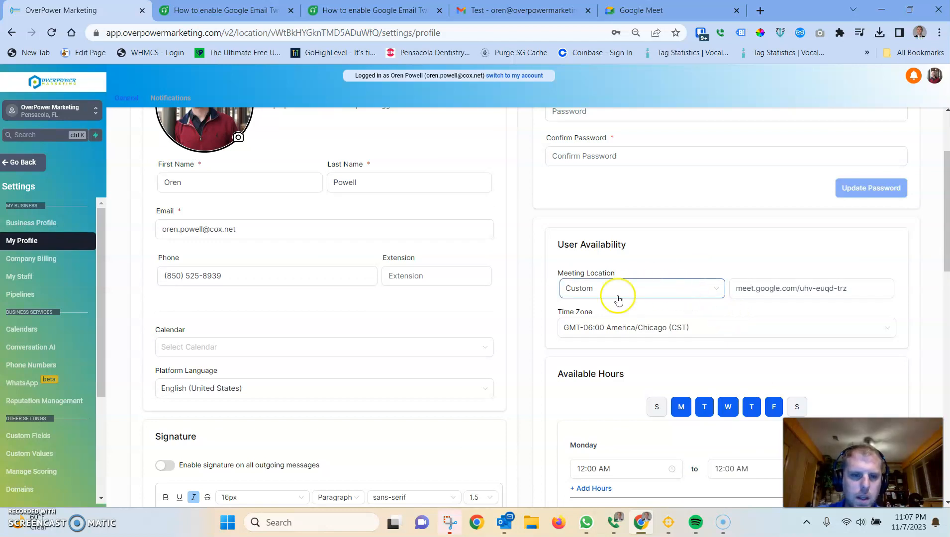
pyautogui.click(719, 291)
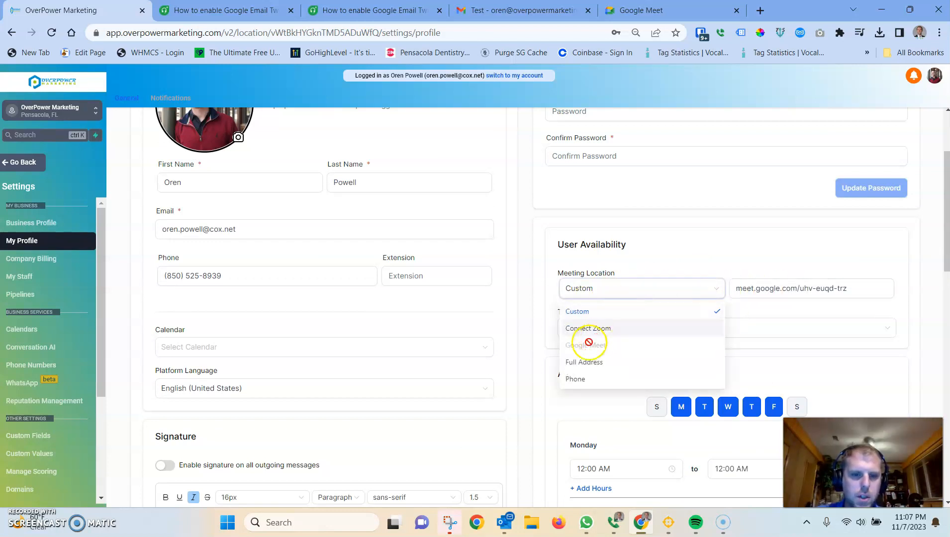
pyautogui.click(639, 291)
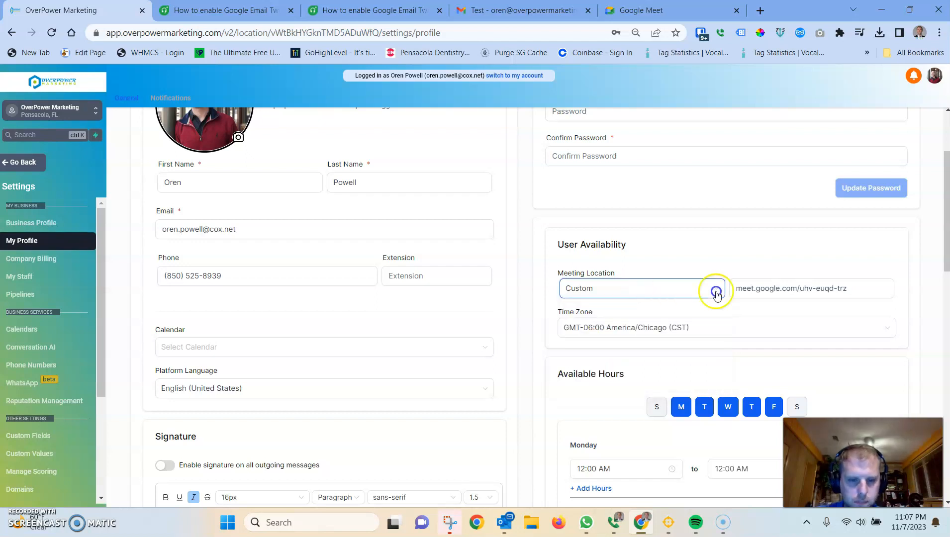
# Step: Set Monday's available hours from 08:00 AM to 12:00 PM and copy them to all days
pyautogui.scroll(-3, 696, 289)
pyautogui.scroll(-1, 816, 249)
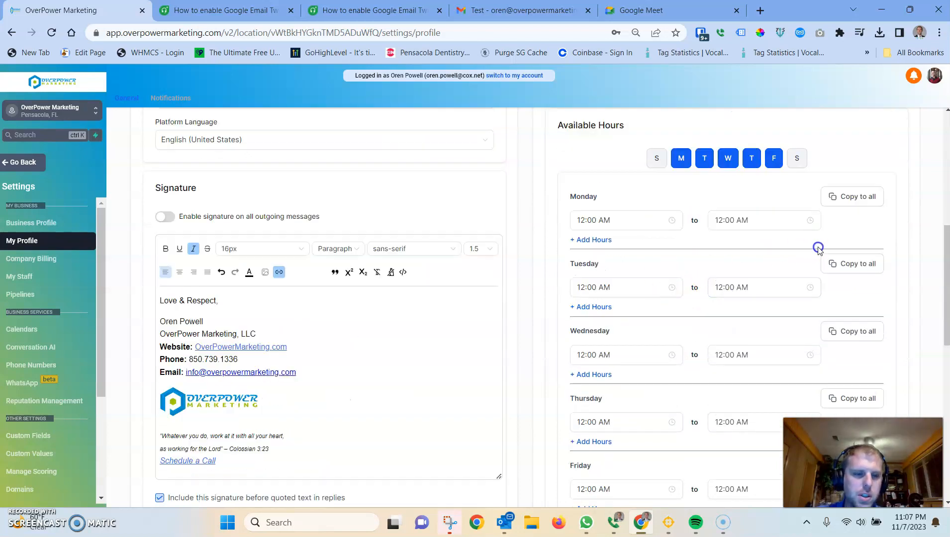
pyautogui.scroll(2, 819, 249)
pyautogui.scroll(2, 810, 258)
pyautogui.scroll(-2, 801, 289)
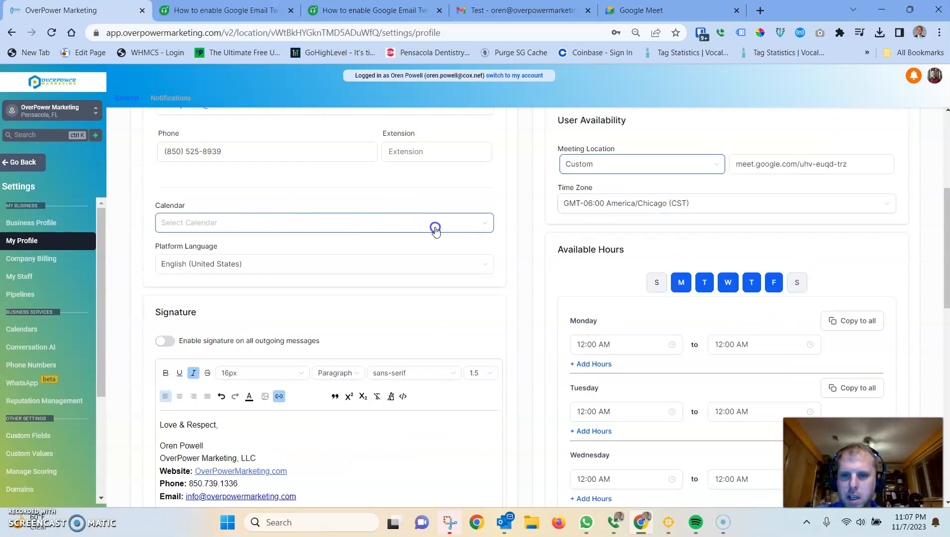
pyautogui.scroll(-1, 799, 302)
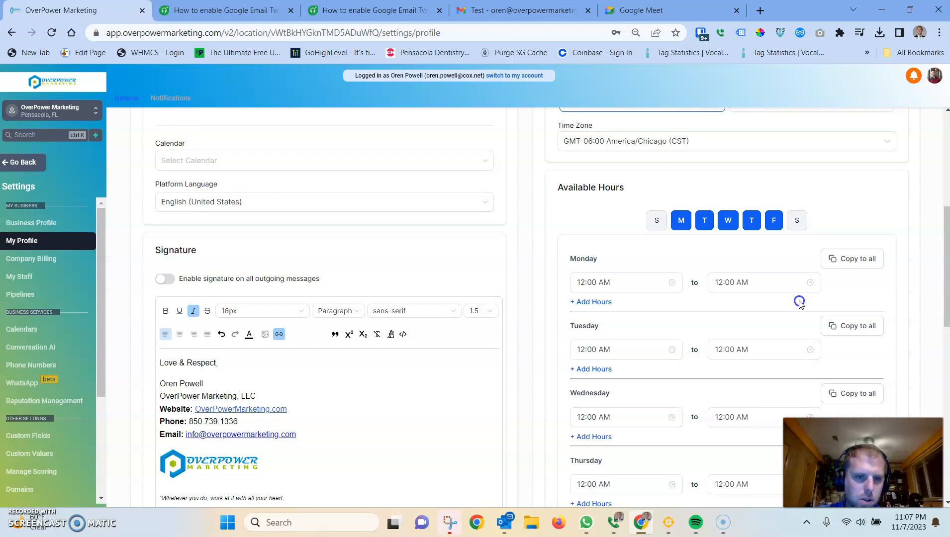
pyautogui.click(588, 283)
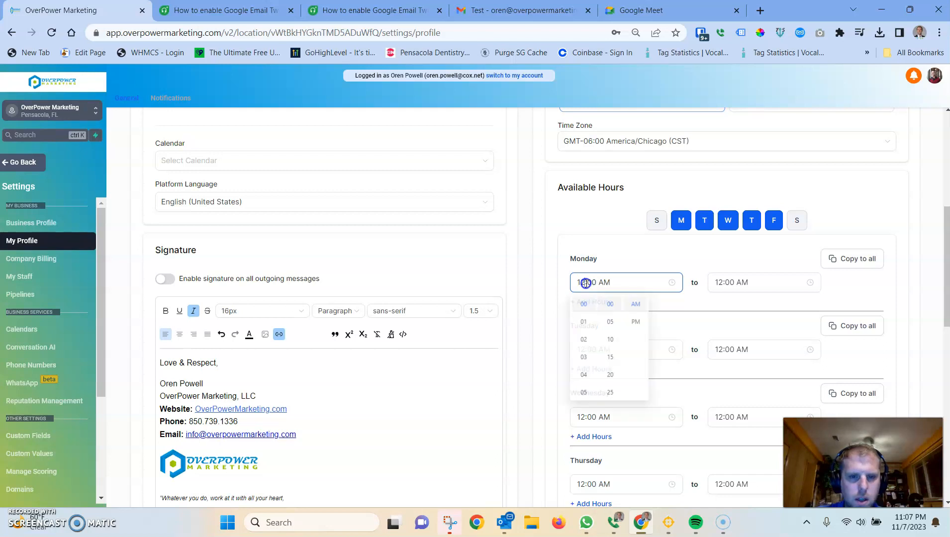
pyautogui.scroll(-1, 586, 386)
pyautogui.click(585, 387)
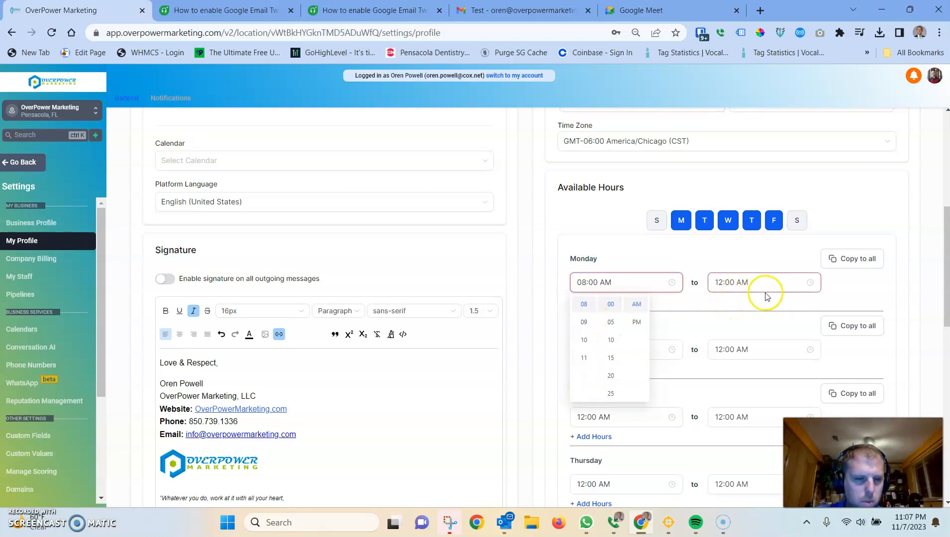
pyautogui.click(723, 286)
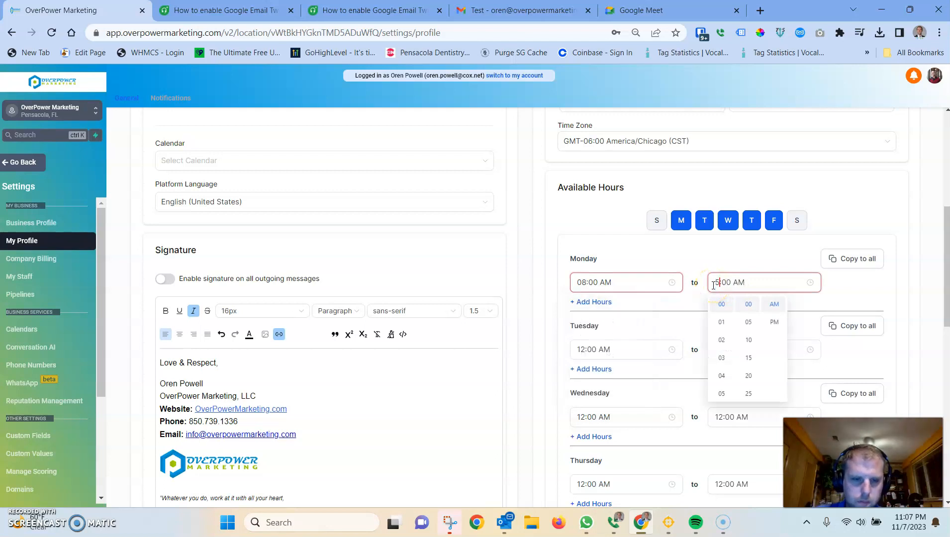
pyautogui.click(775, 321)
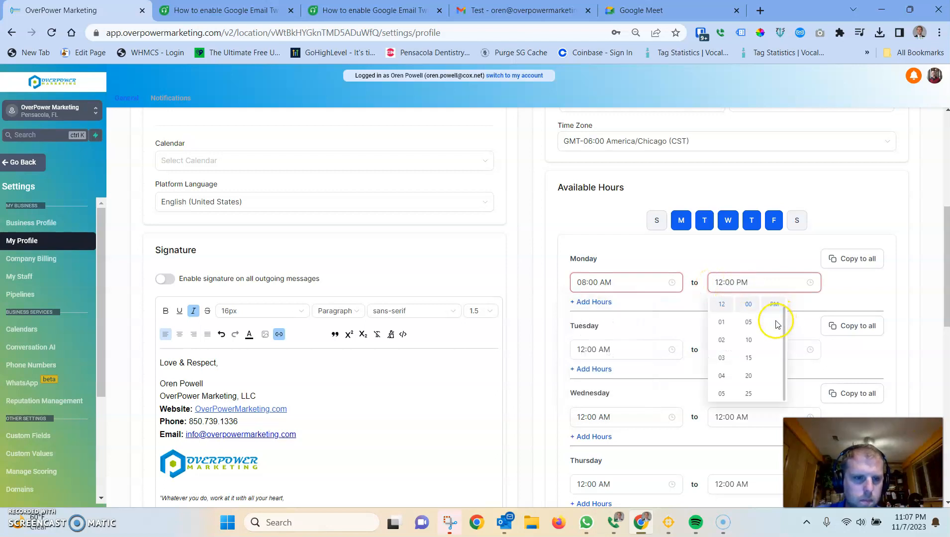
pyautogui.click(859, 263)
pyautogui.click(859, 264)
# Step: Change the available hours to end at 05:00 PM, copy them to all days, and save the availability
pyautogui.scroll(-1, 846, 263)
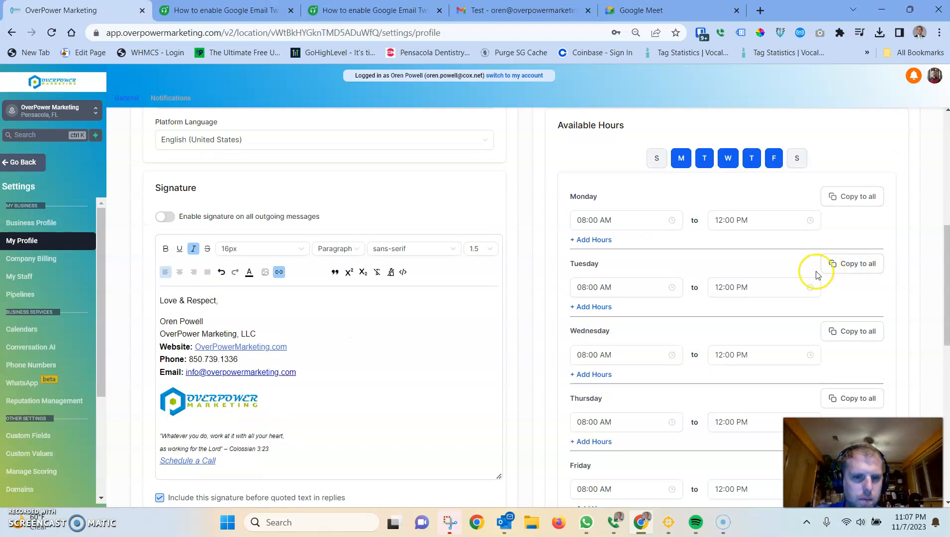
pyautogui.click(716, 221)
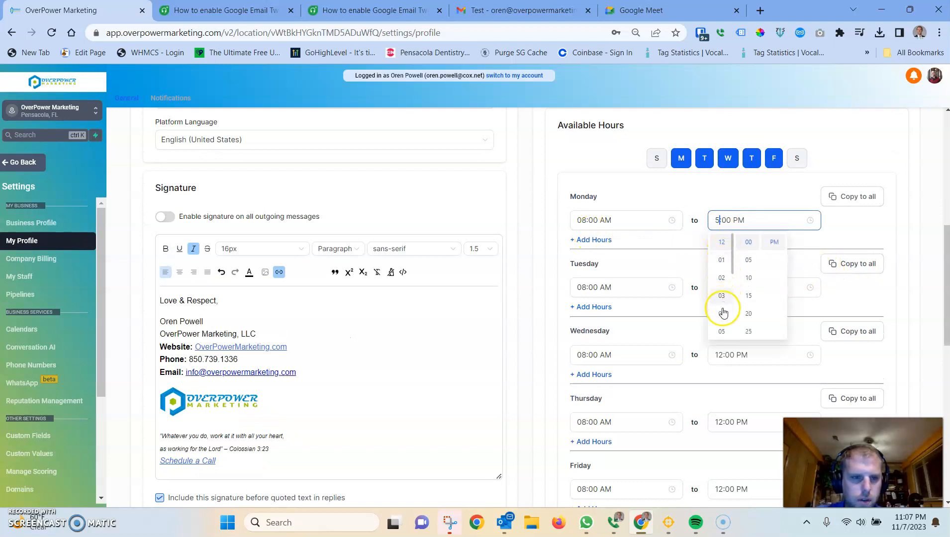
pyautogui.click(721, 331)
pyautogui.click(853, 197)
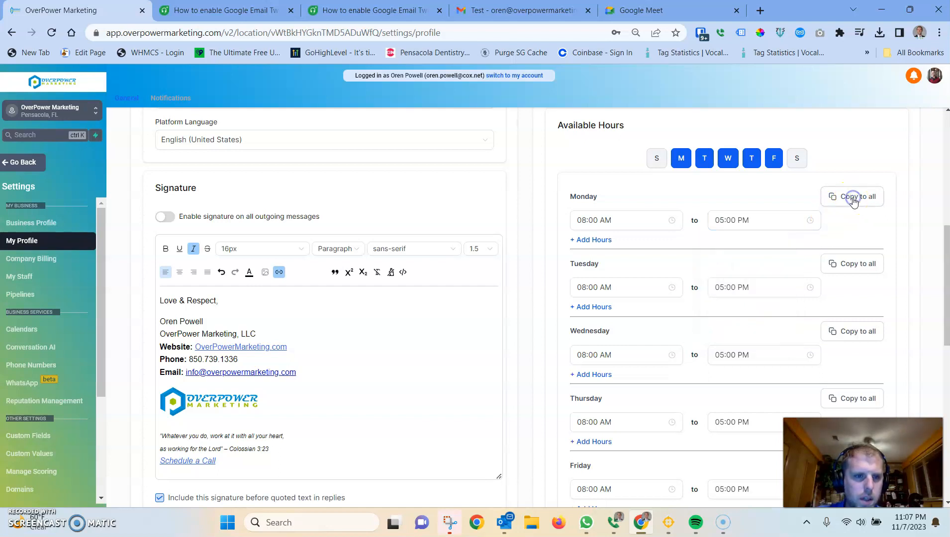
pyautogui.scroll(-6, 808, 262)
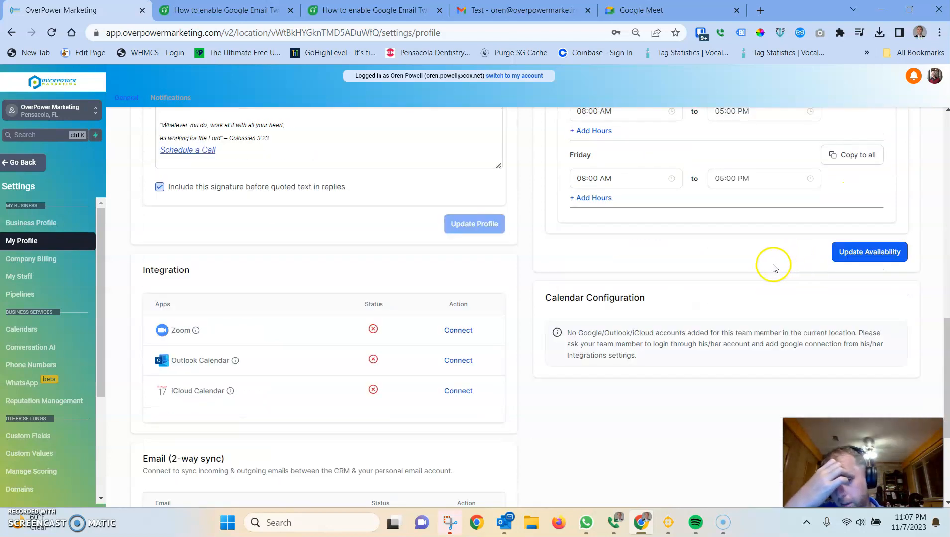
pyautogui.click(868, 253)
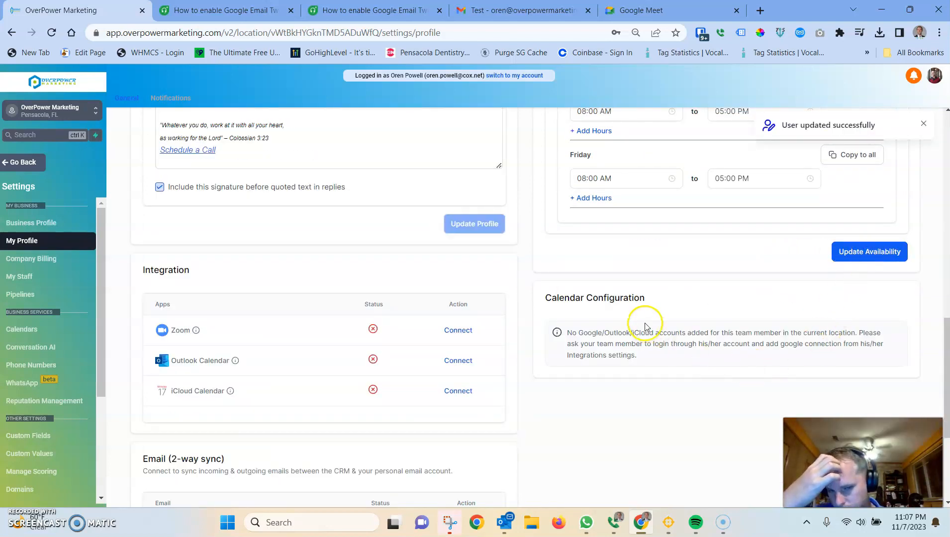
# Step: Examine the Calendar Configuration notice and the Integration apps Zoom, Outlook Calendar and iCloud Calendar
pyautogui.moveTo(559, 297); pyautogui.dragTo(660, 331)
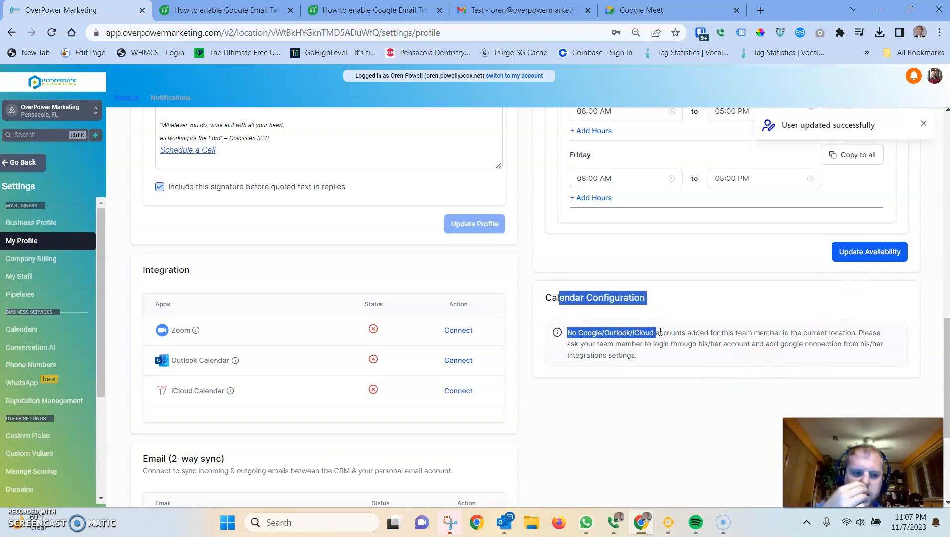
pyautogui.scroll(9, 660, 331)
pyautogui.scroll(7, 320, 297)
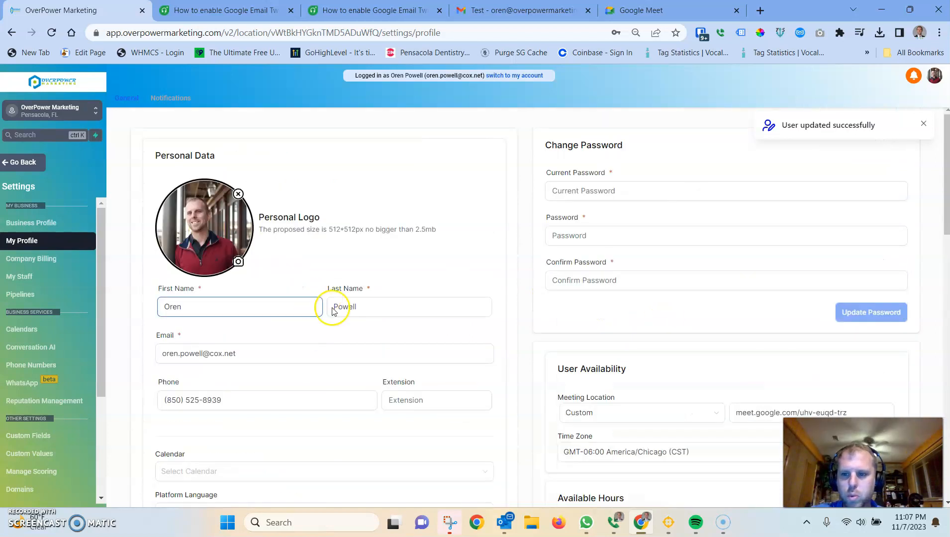
pyautogui.scroll(-7, 329, 304)
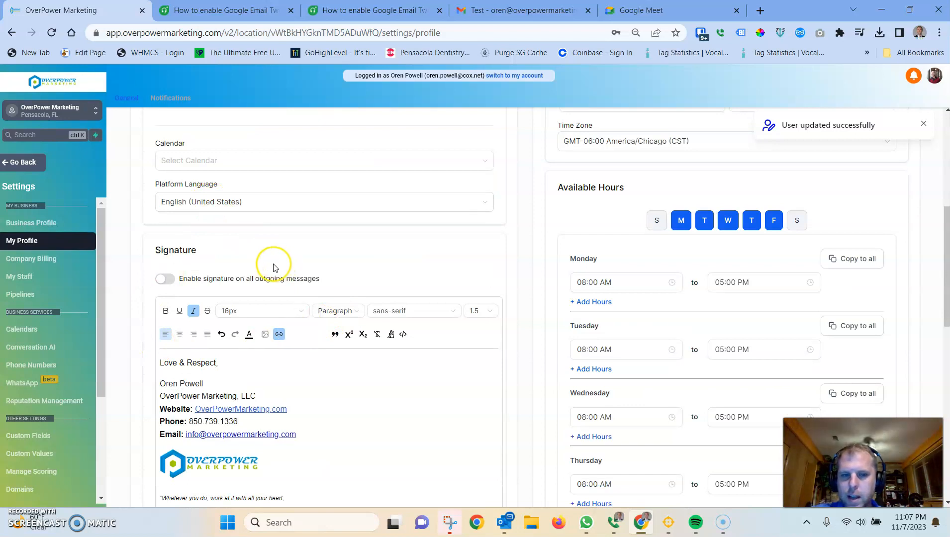
pyautogui.scroll(5, 732, 293)
pyautogui.scroll(-18, 340, 205)
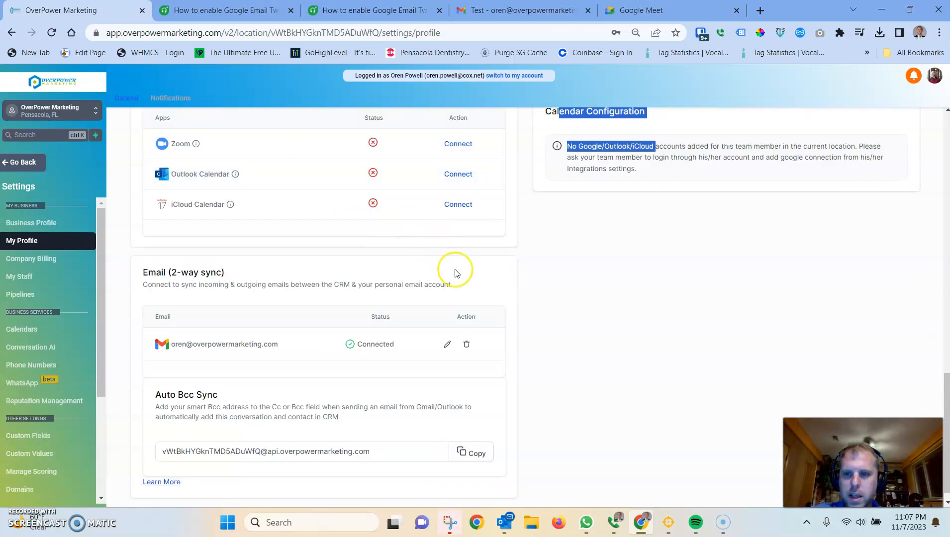
pyautogui.scroll(3, 463, 275)
pyautogui.scroll(1, 298, 259)
pyautogui.scroll(-1, 166, 249)
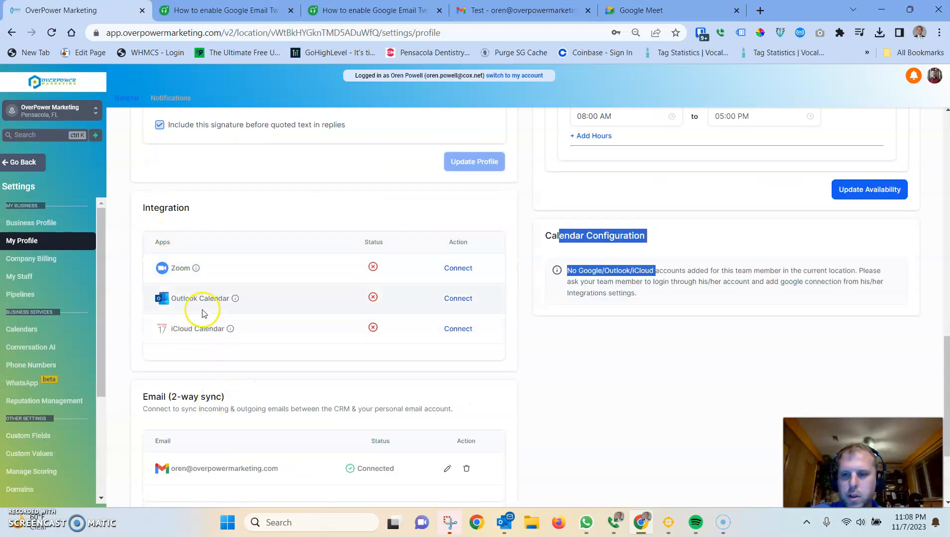
pyautogui.moveTo(173, 299); pyautogui.dragTo(222, 299)
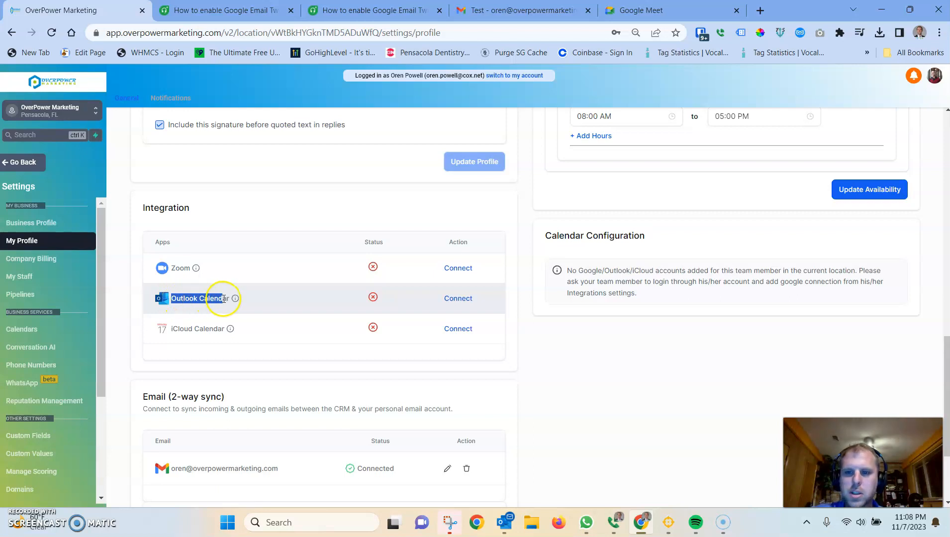
pyautogui.moveTo(172, 328); pyautogui.dragTo(210, 328)
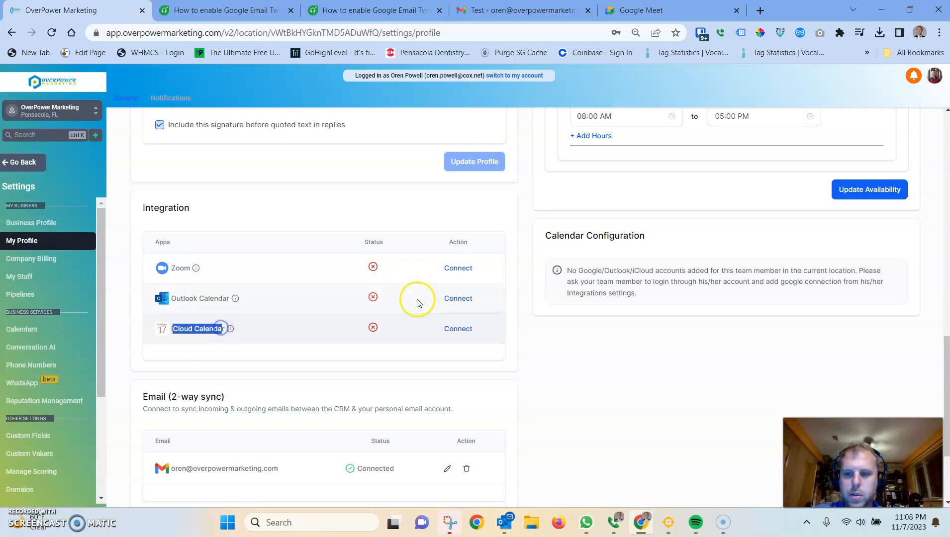
# Step: Examine the Auto Bcc Sync address in the Email (2-way sync) section
pyautogui.scroll(-3, 415, 308)
pyautogui.scroll(-1, 434, 284)
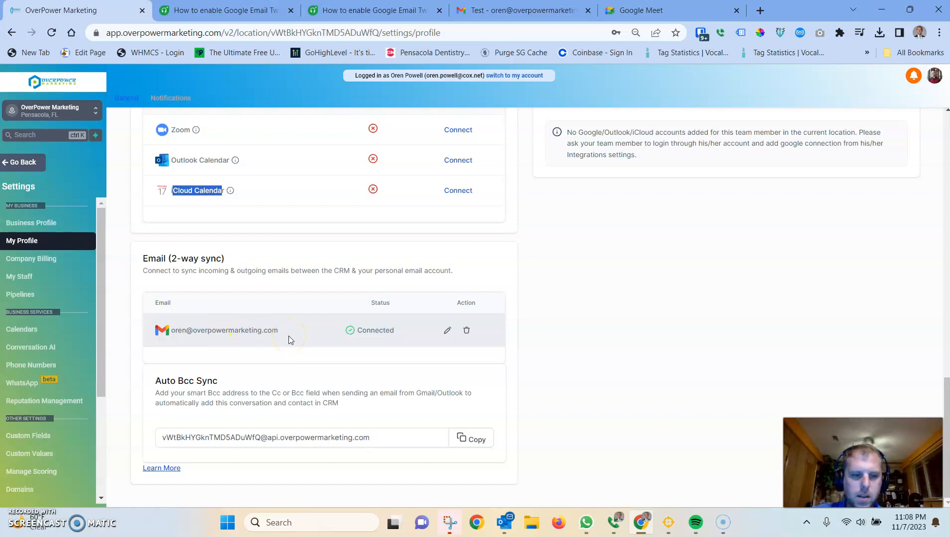
pyautogui.moveTo(260, 438); pyautogui.dragTo(158, 435)
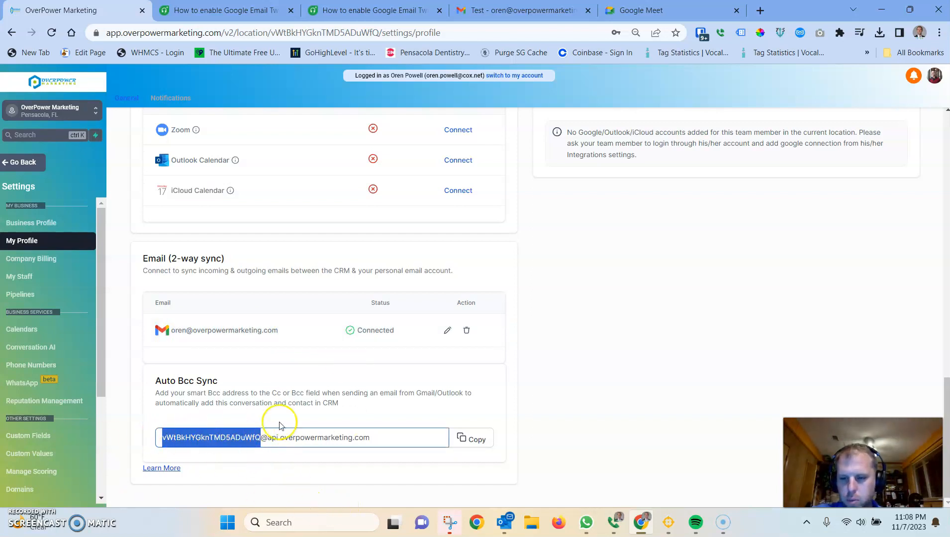